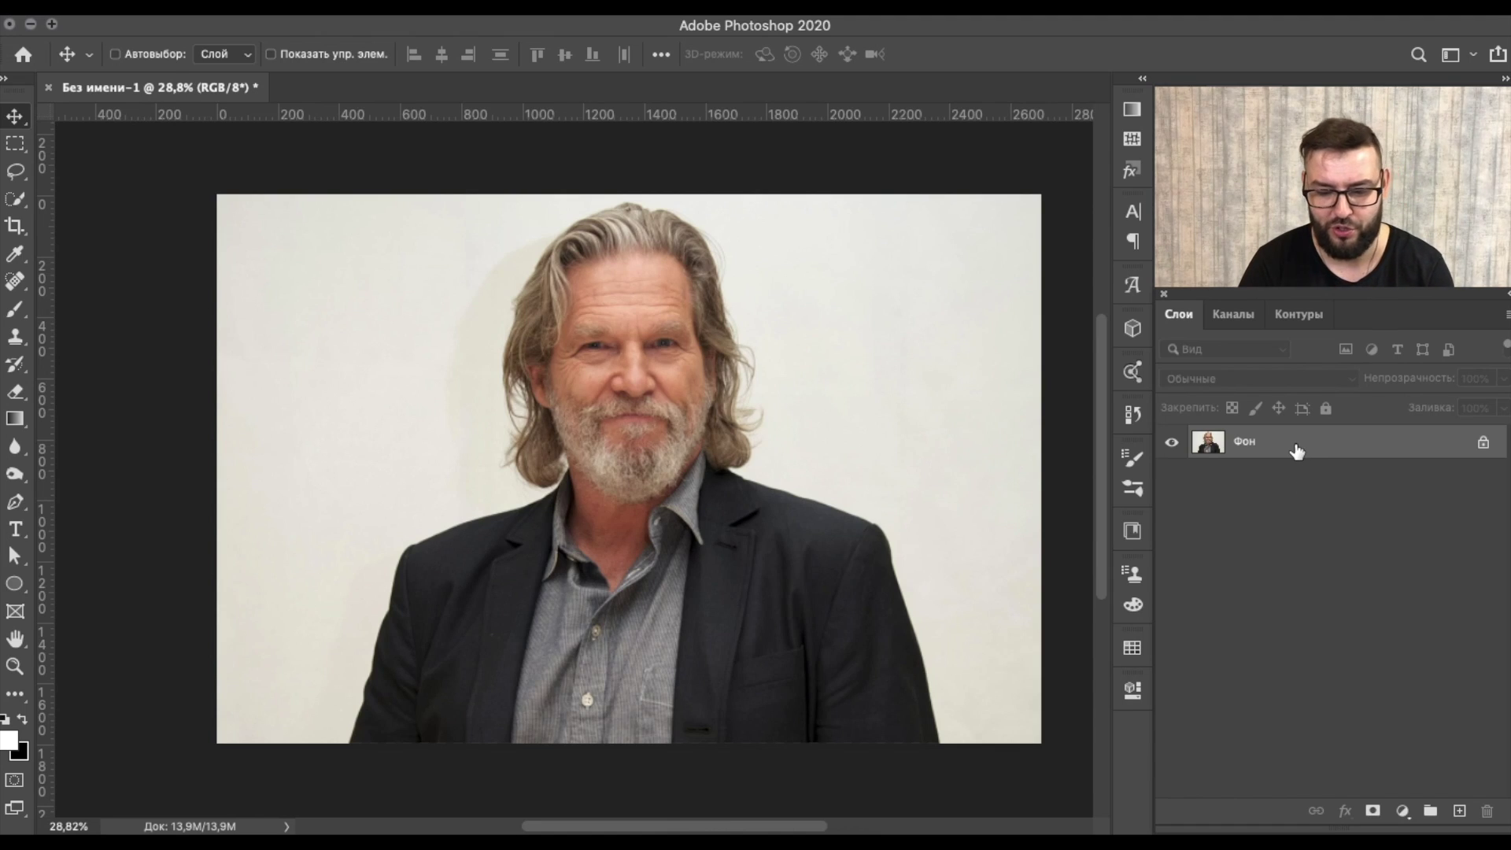
Duplicate the Фон background layer and add a new empty layer above it
key(super+j)
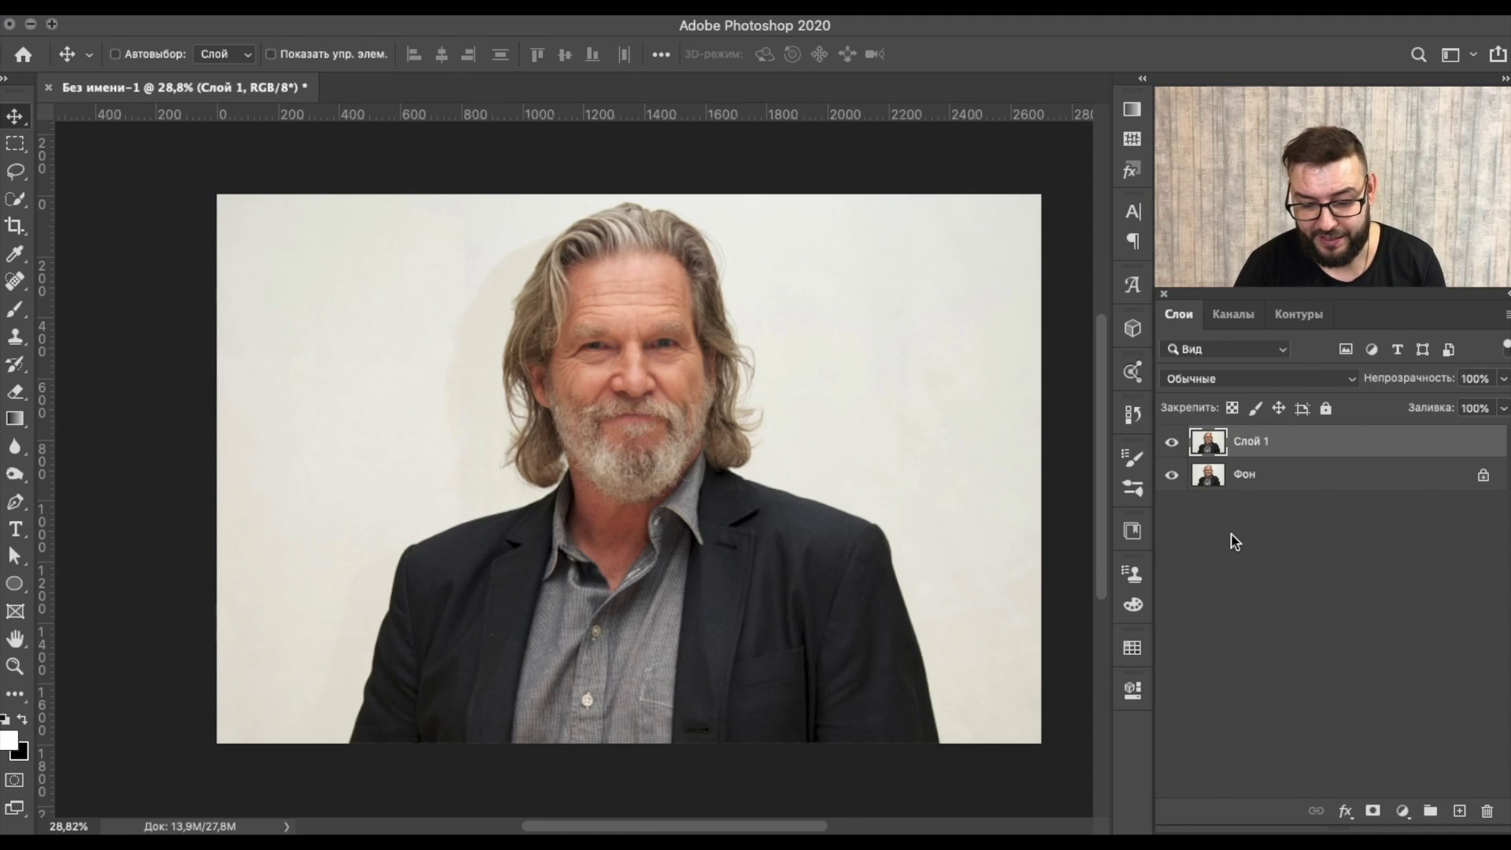
click(1459, 814)
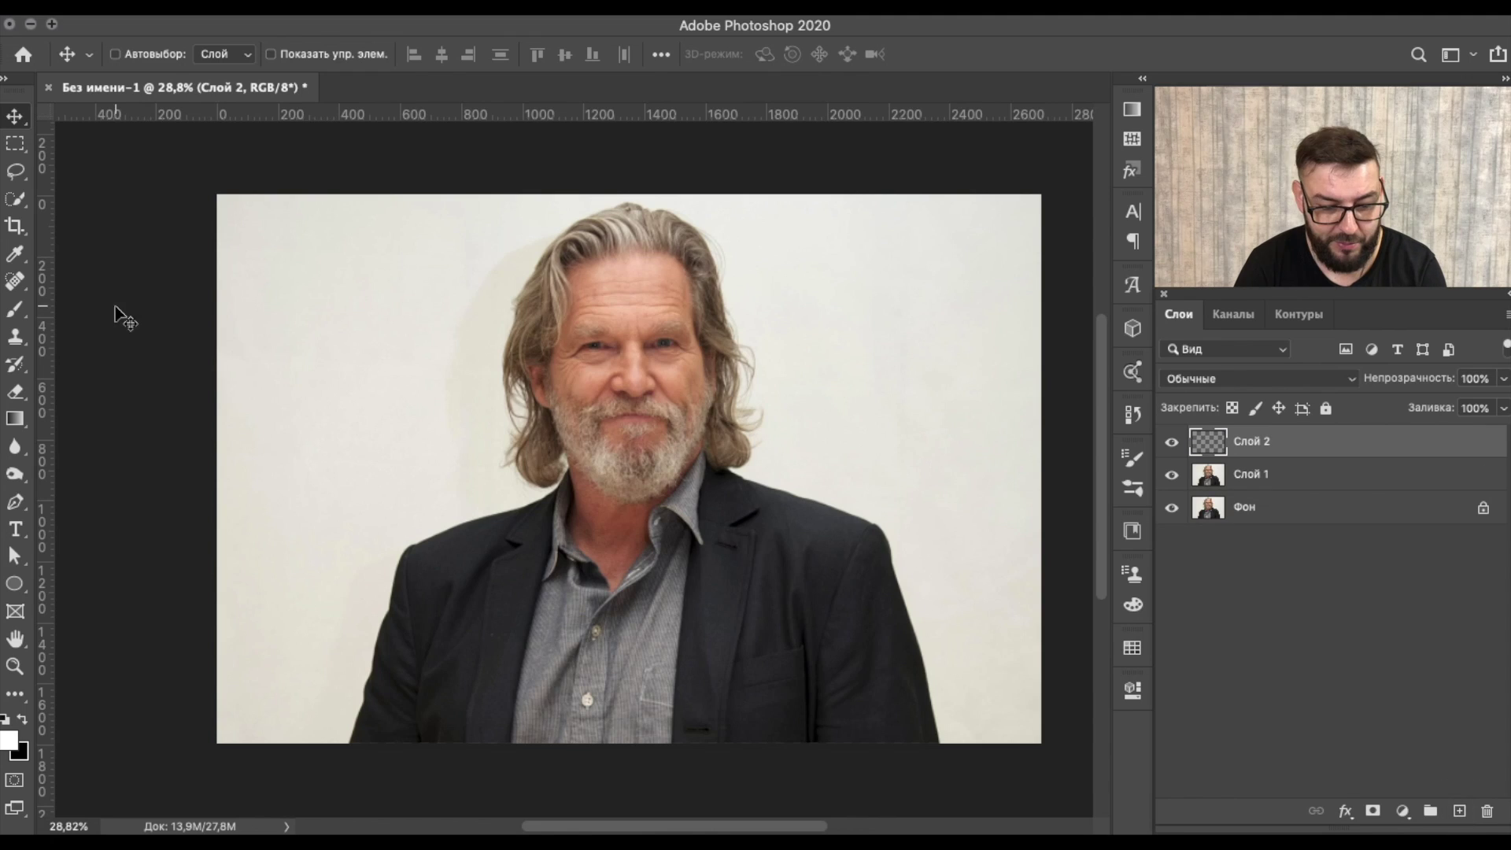
Select the Mixer Brush and set its size to 60 px
click(13, 311)
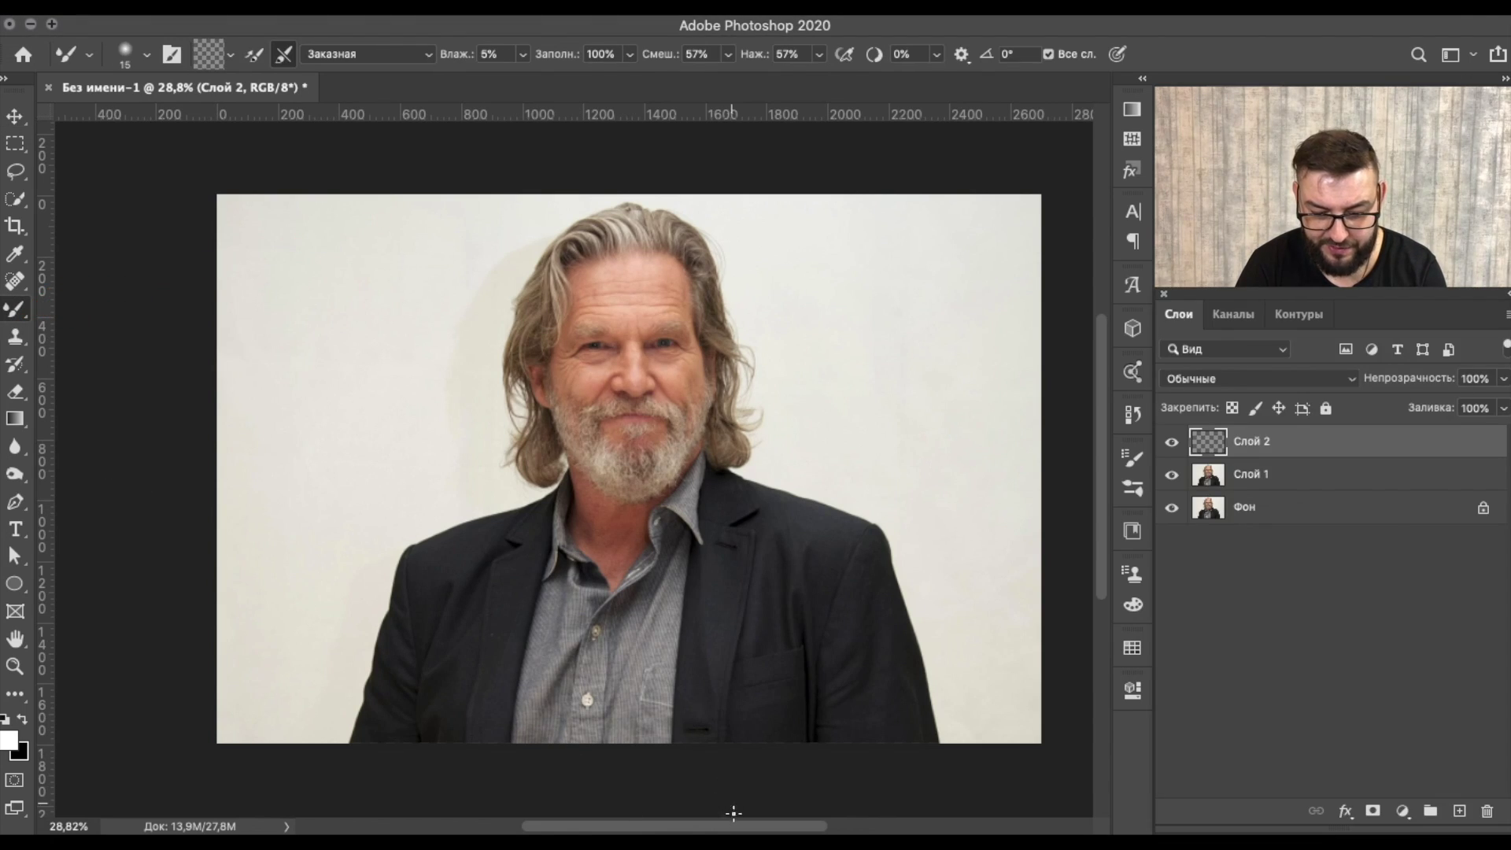
drag(433, 32, 1138, 75)
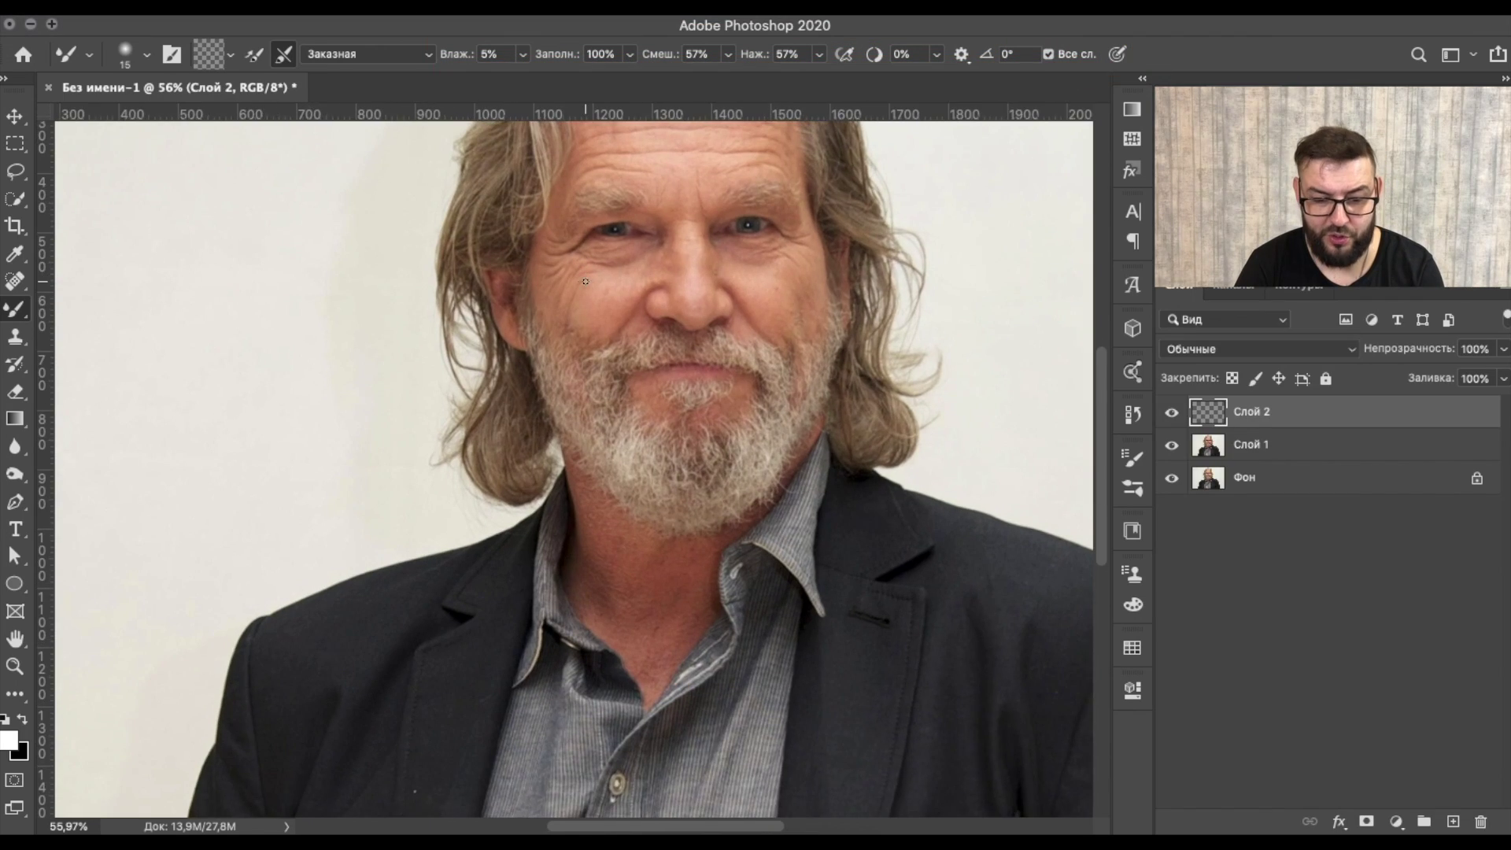
right_click(589, 280)
drag(719, 331, 758, 331)
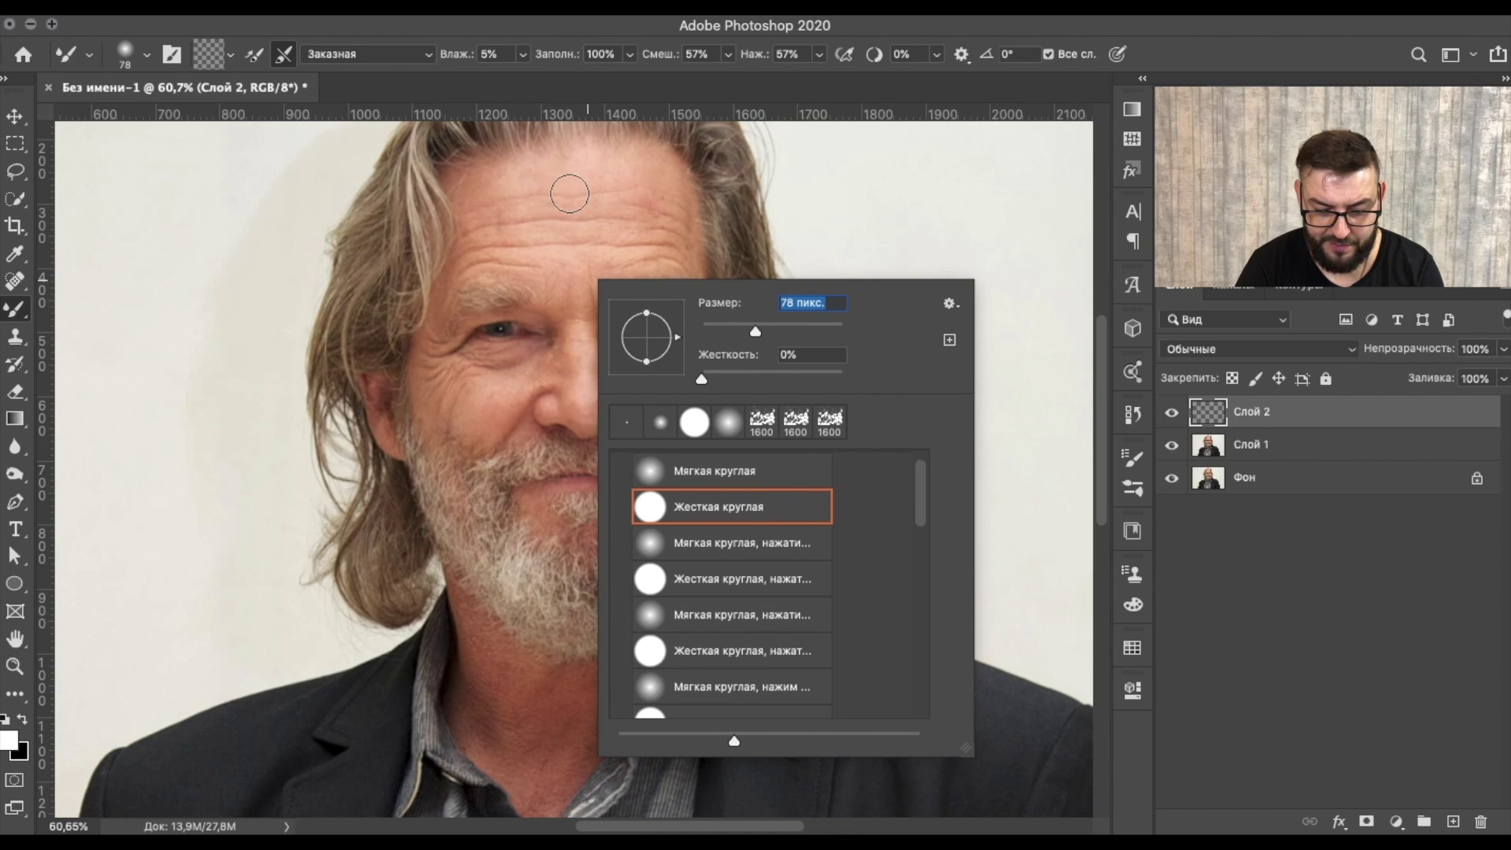
key(Return)
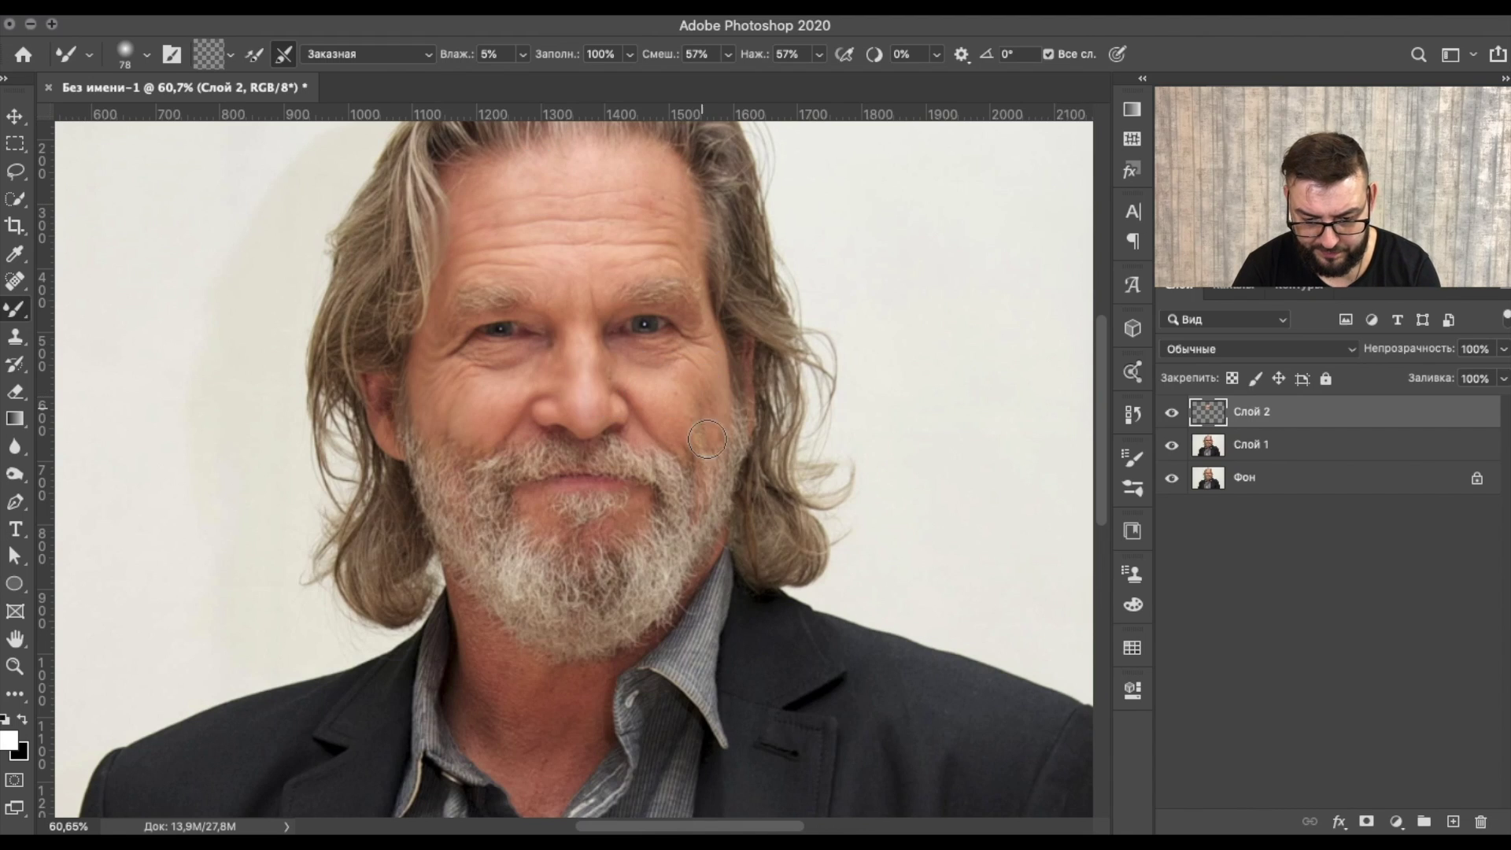
key(bracketleft)
key(bracketleft)
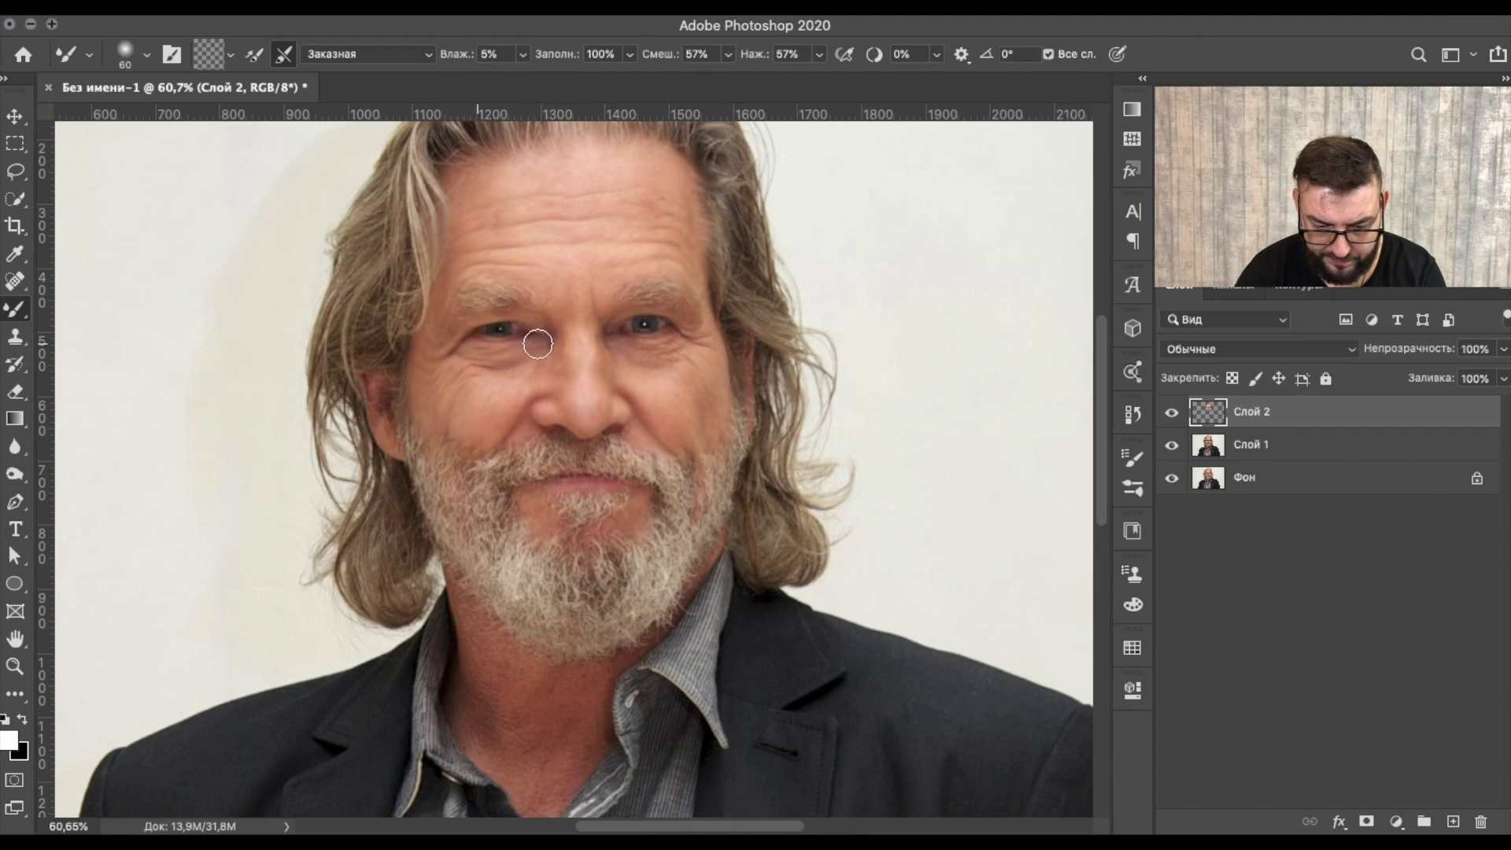
Blend the face skin with mixer-brush strokes, toggling the retouch layer to compare
drag(457, 344, 556, 594)
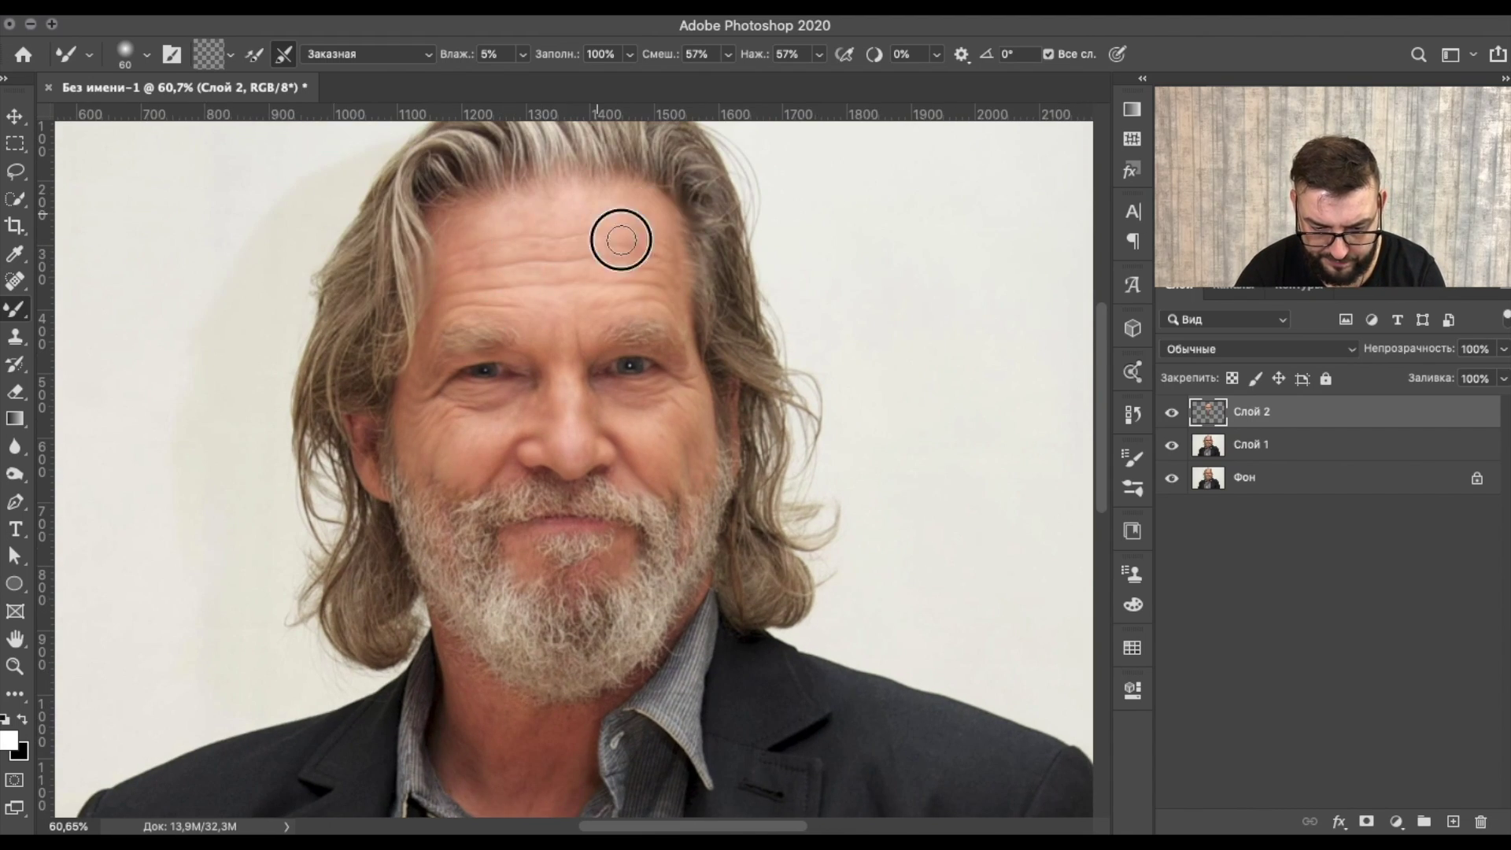
click(1172, 412)
click(1172, 413)
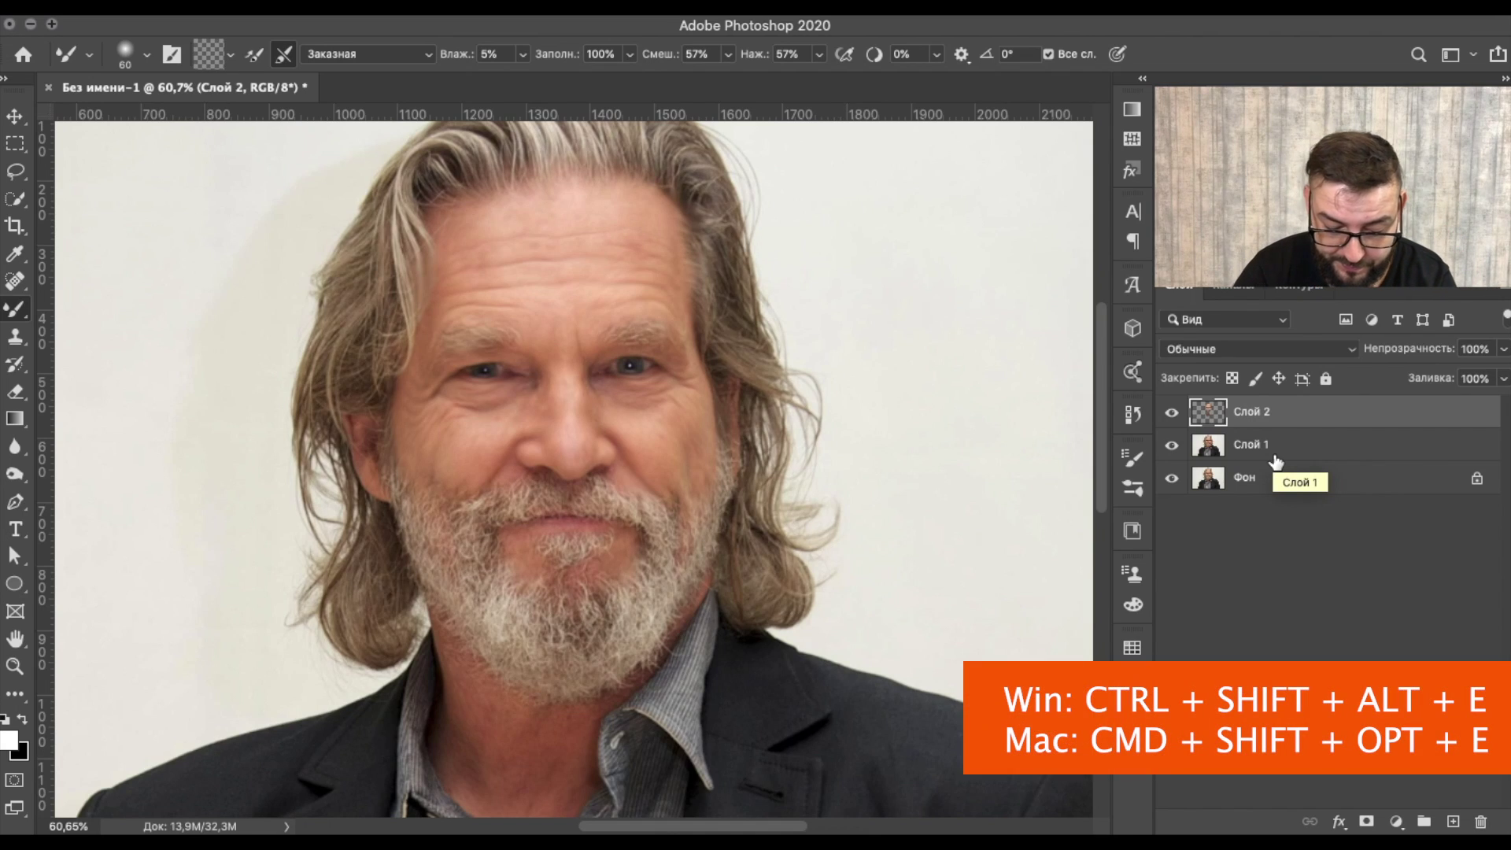
Stamp visible layers into a new layer and apply Surface Blur, radius 4, threshold 3
key(super+shift+alt+e)
click(705, 8)
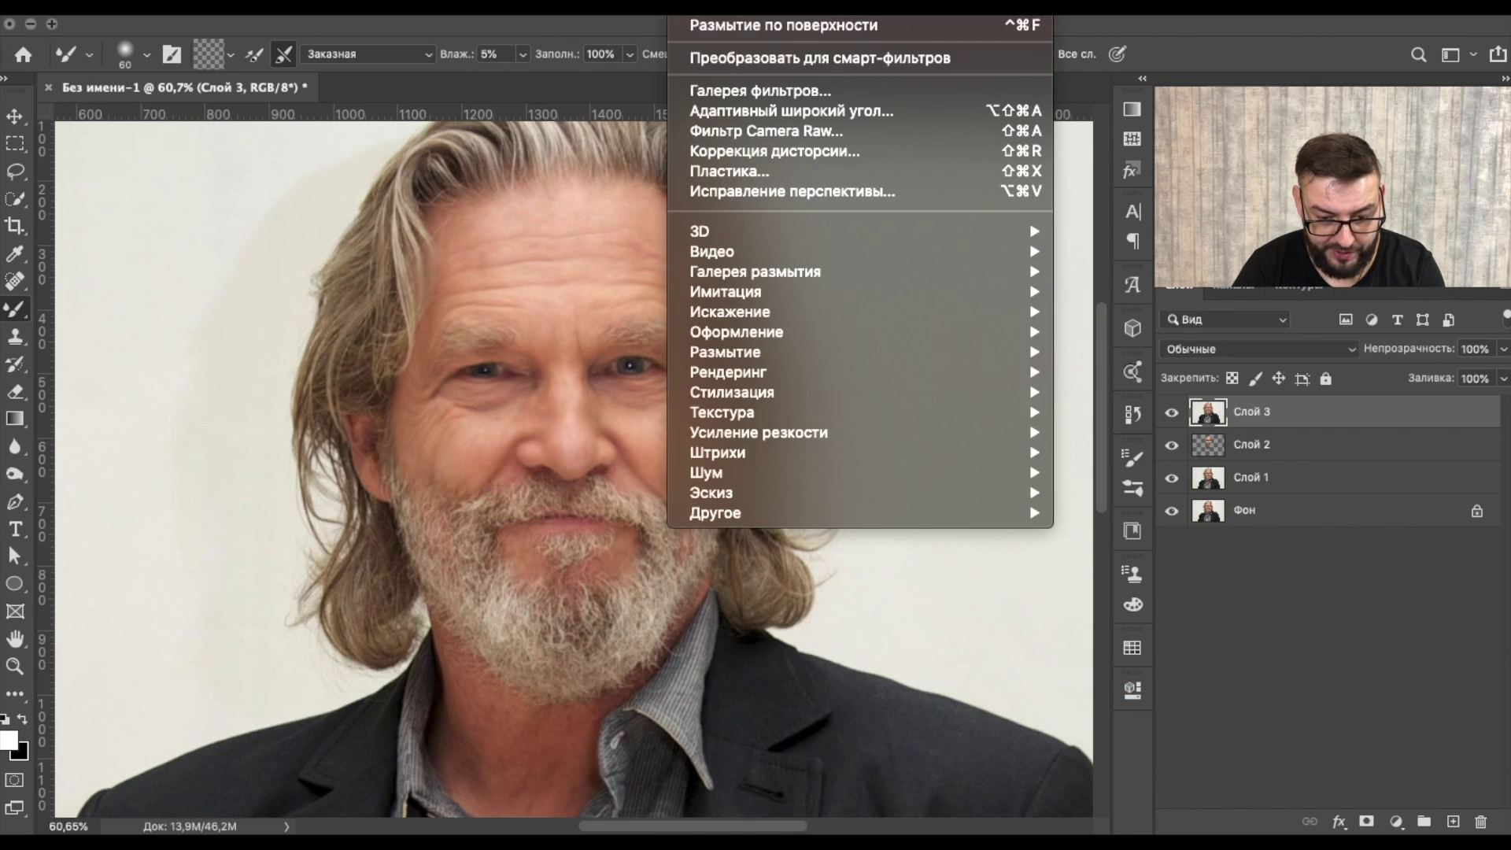
mouse_move(725, 352)
click(1108, 493)
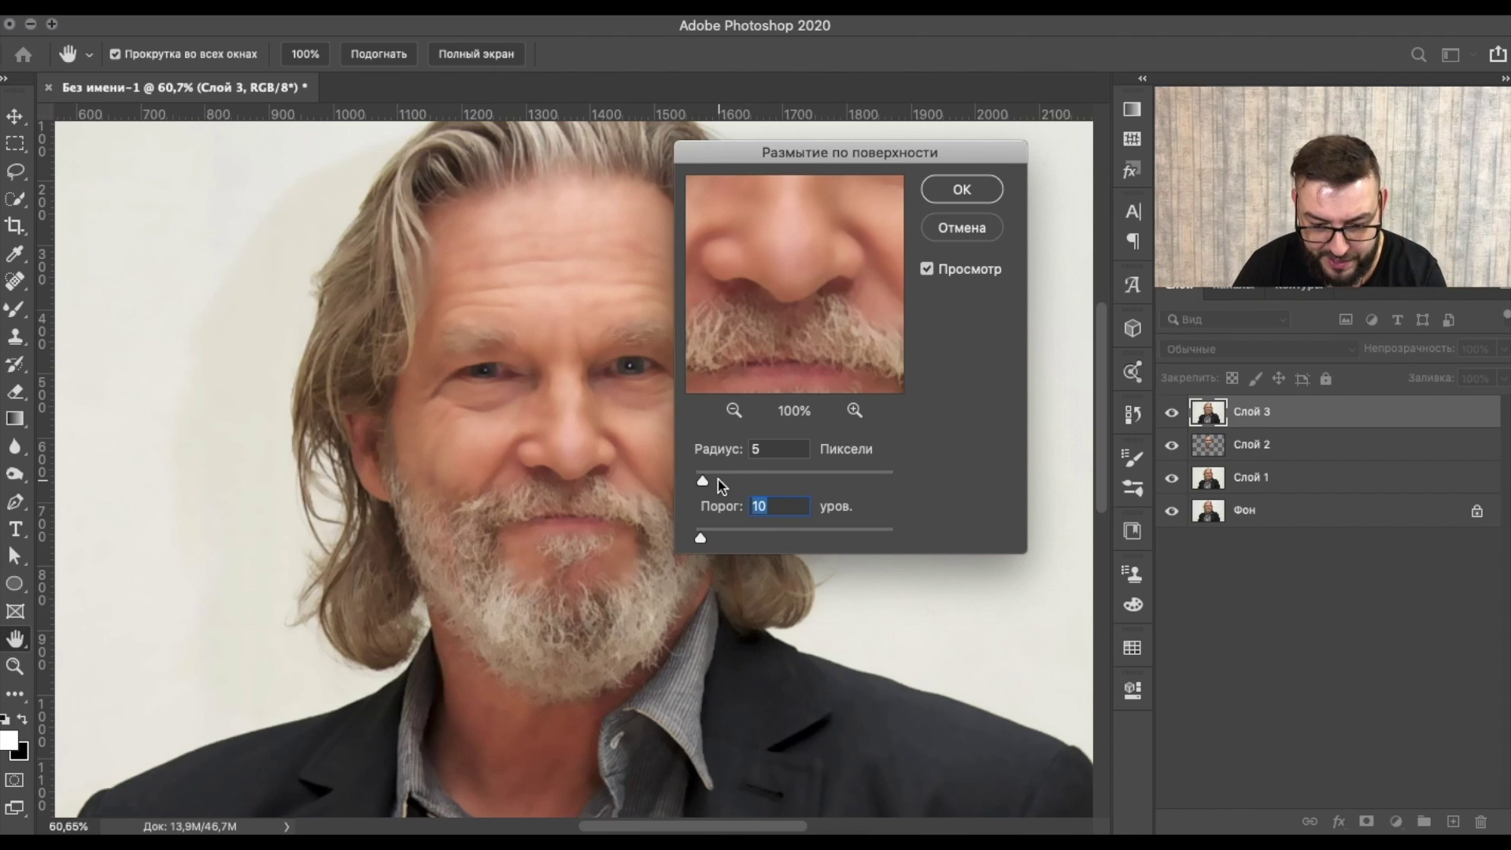
drag(702, 484, 706, 481)
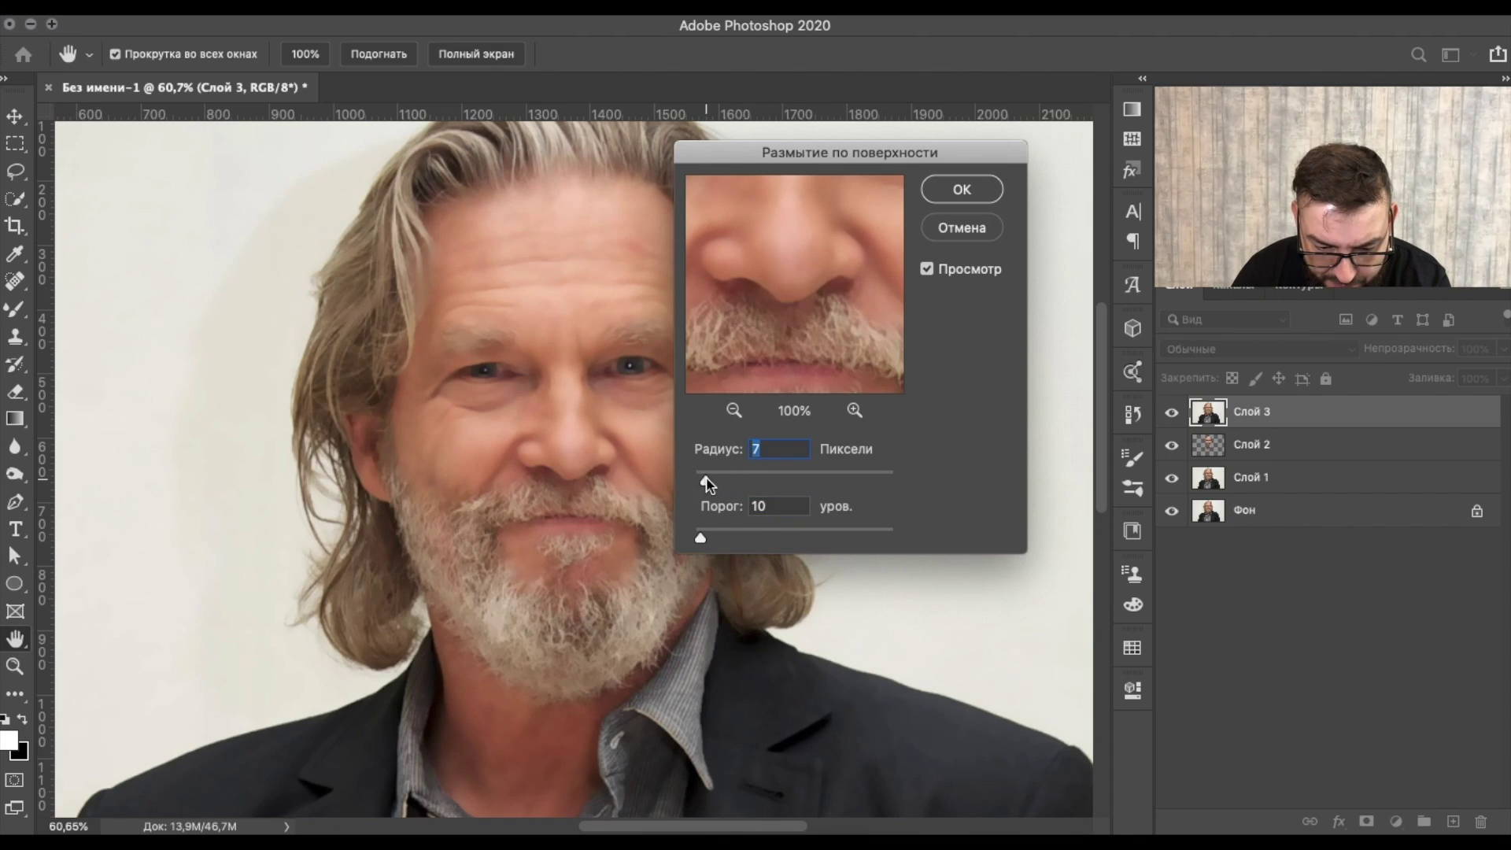
drag(702, 538, 698, 545)
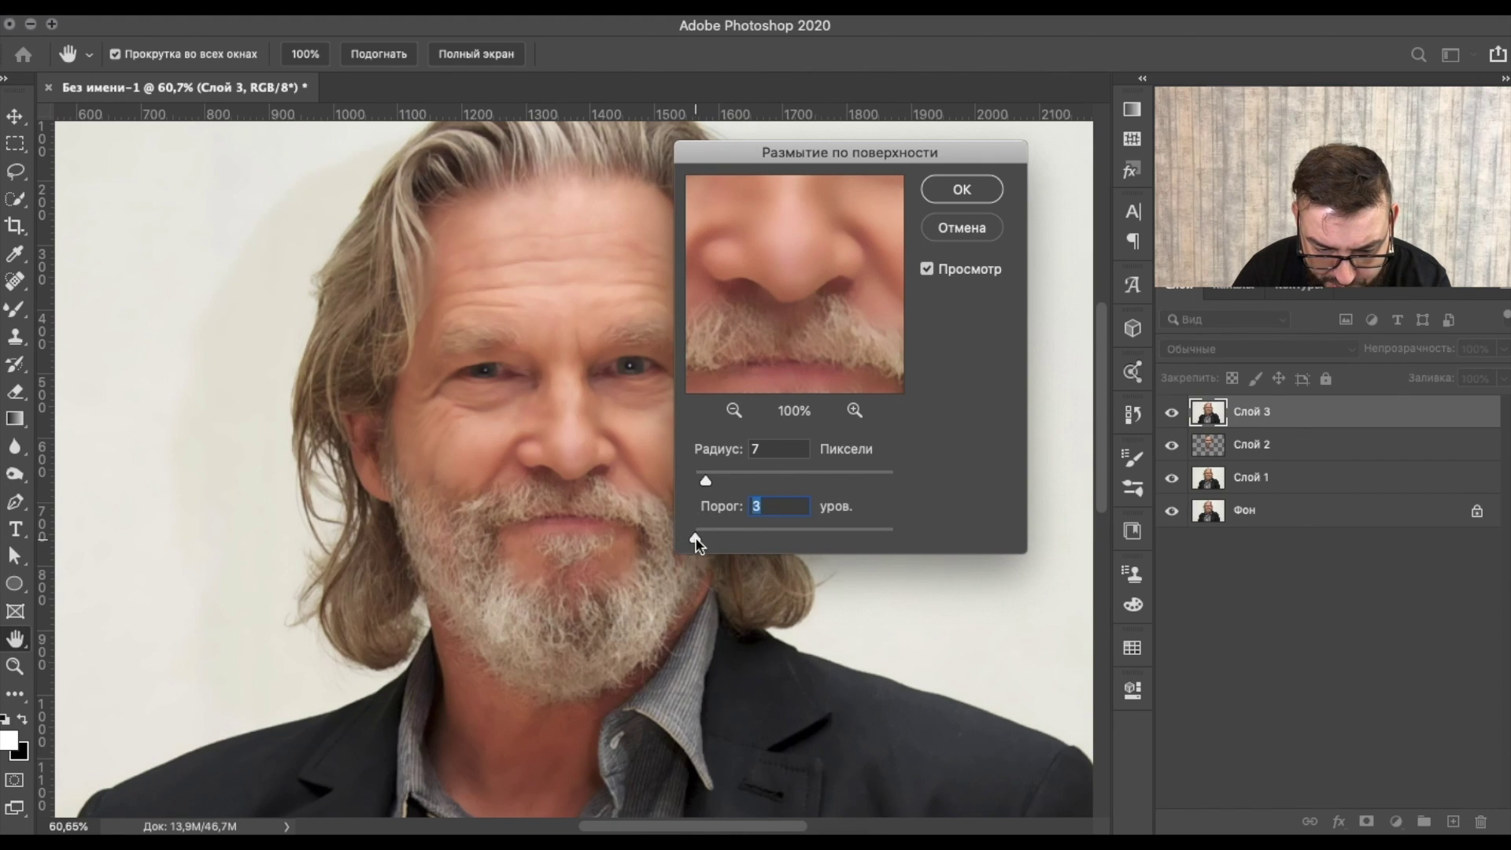
drag(706, 482, 700, 484)
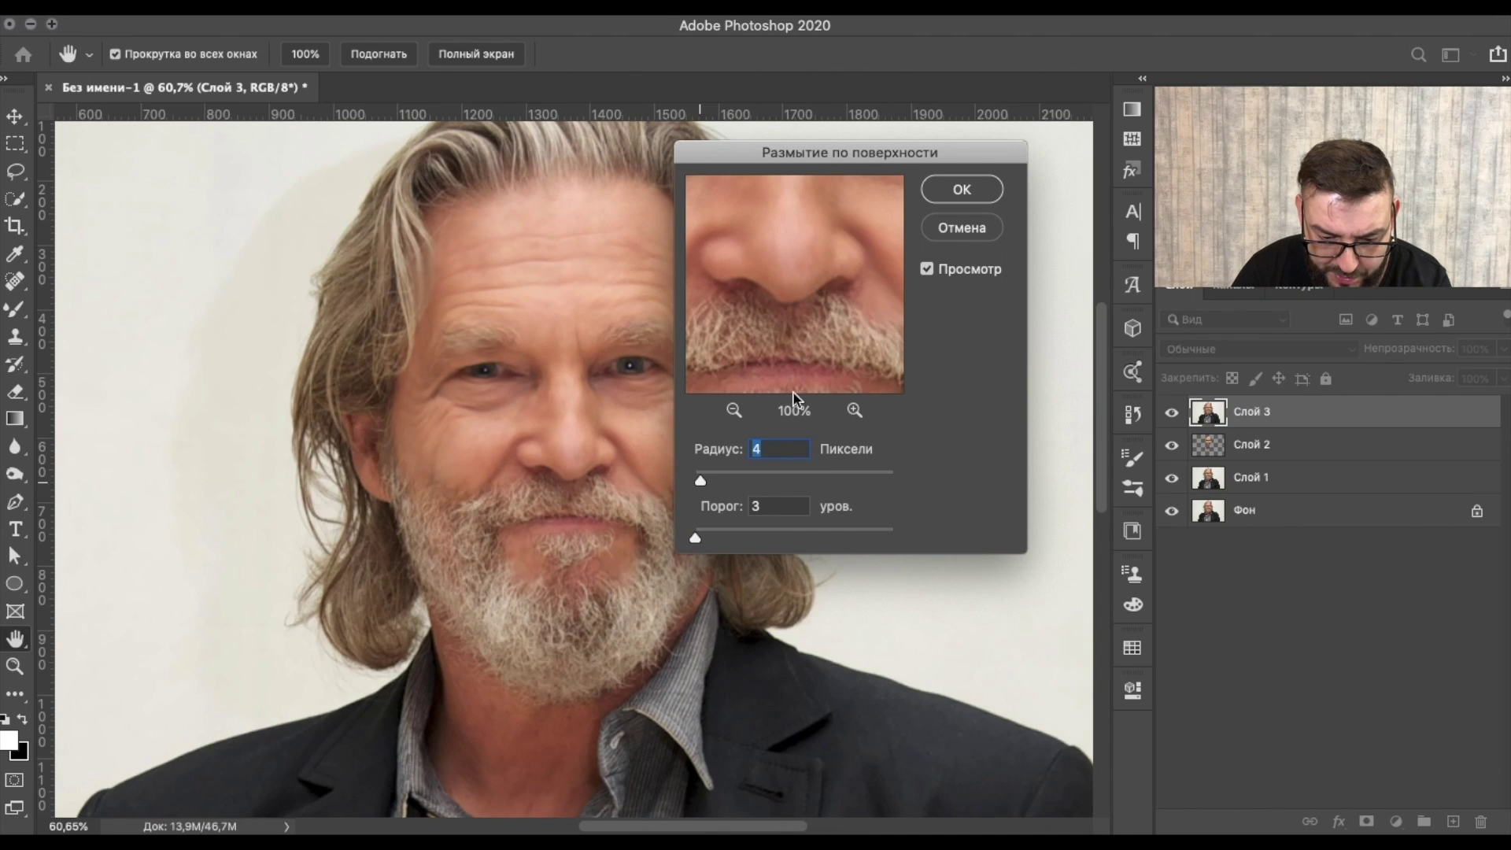
click(962, 190)
Return to the brush, scroll around the portrait, and bring up the Filter menu
key(b)
scroll(833, 425, up, 3)
scroll(834, 425, down, 3)
scroll(832, 426, down, 5)
scroll(832, 426, left, 1)
scroll(832, 427, down, 2)
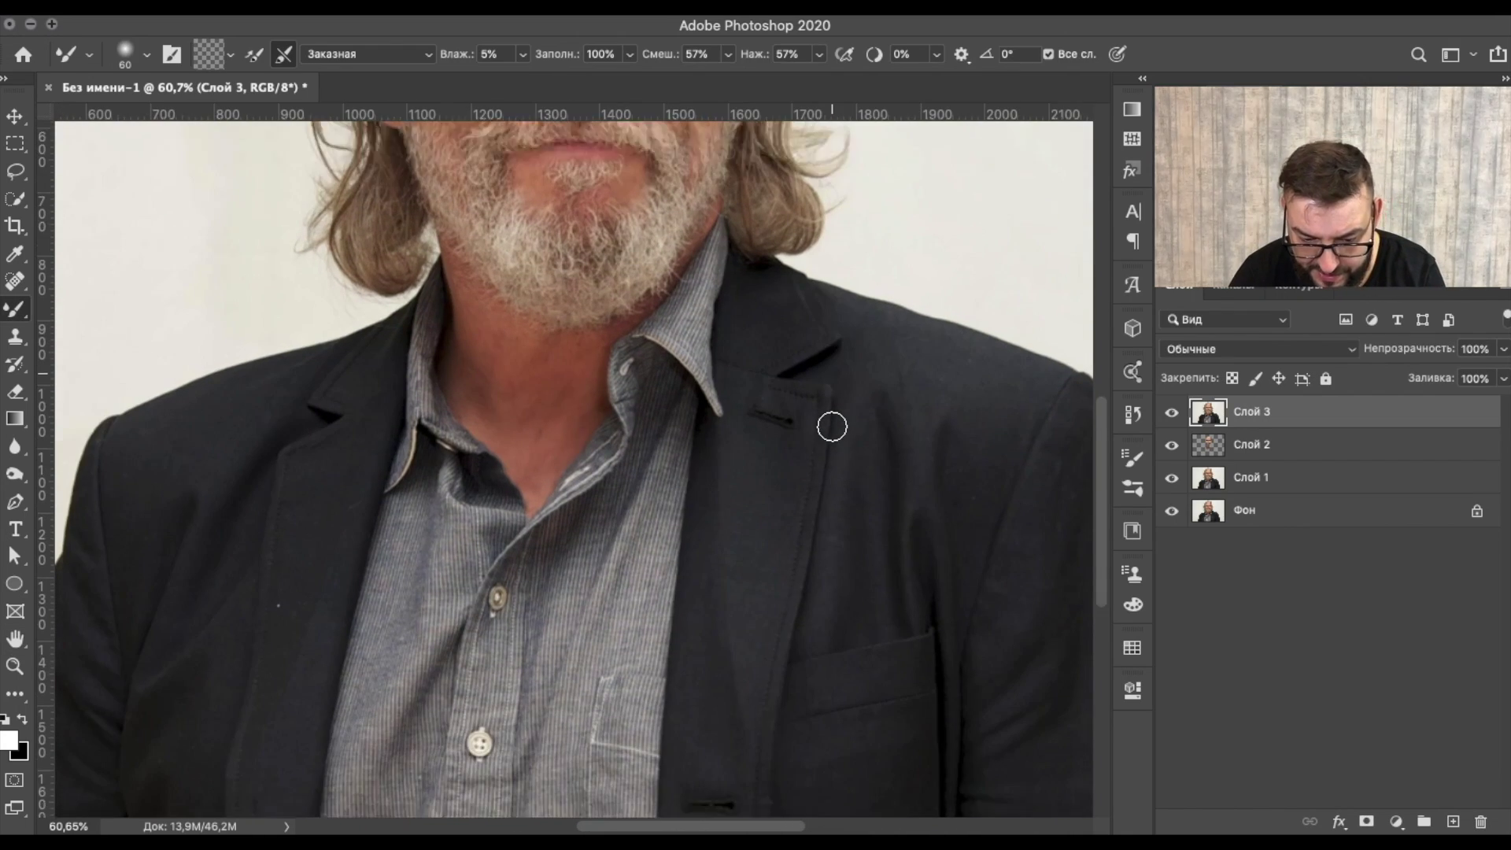
scroll(832, 426, down, 1)
scroll(832, 427, up, 6)
scroll(832, 426, up, 2)
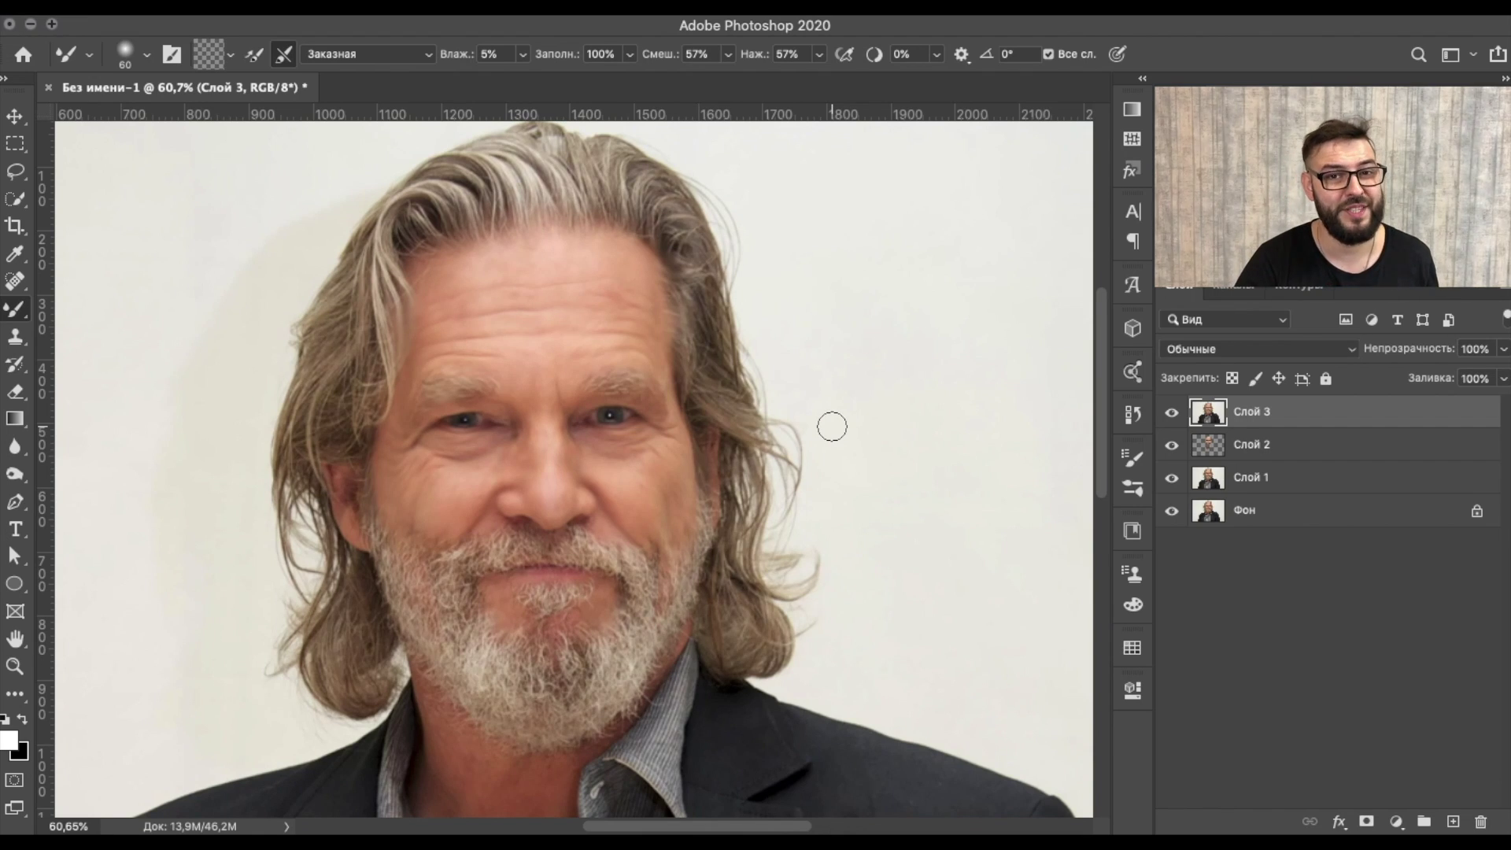
click(709, 9)
mouse_move(732, 392)
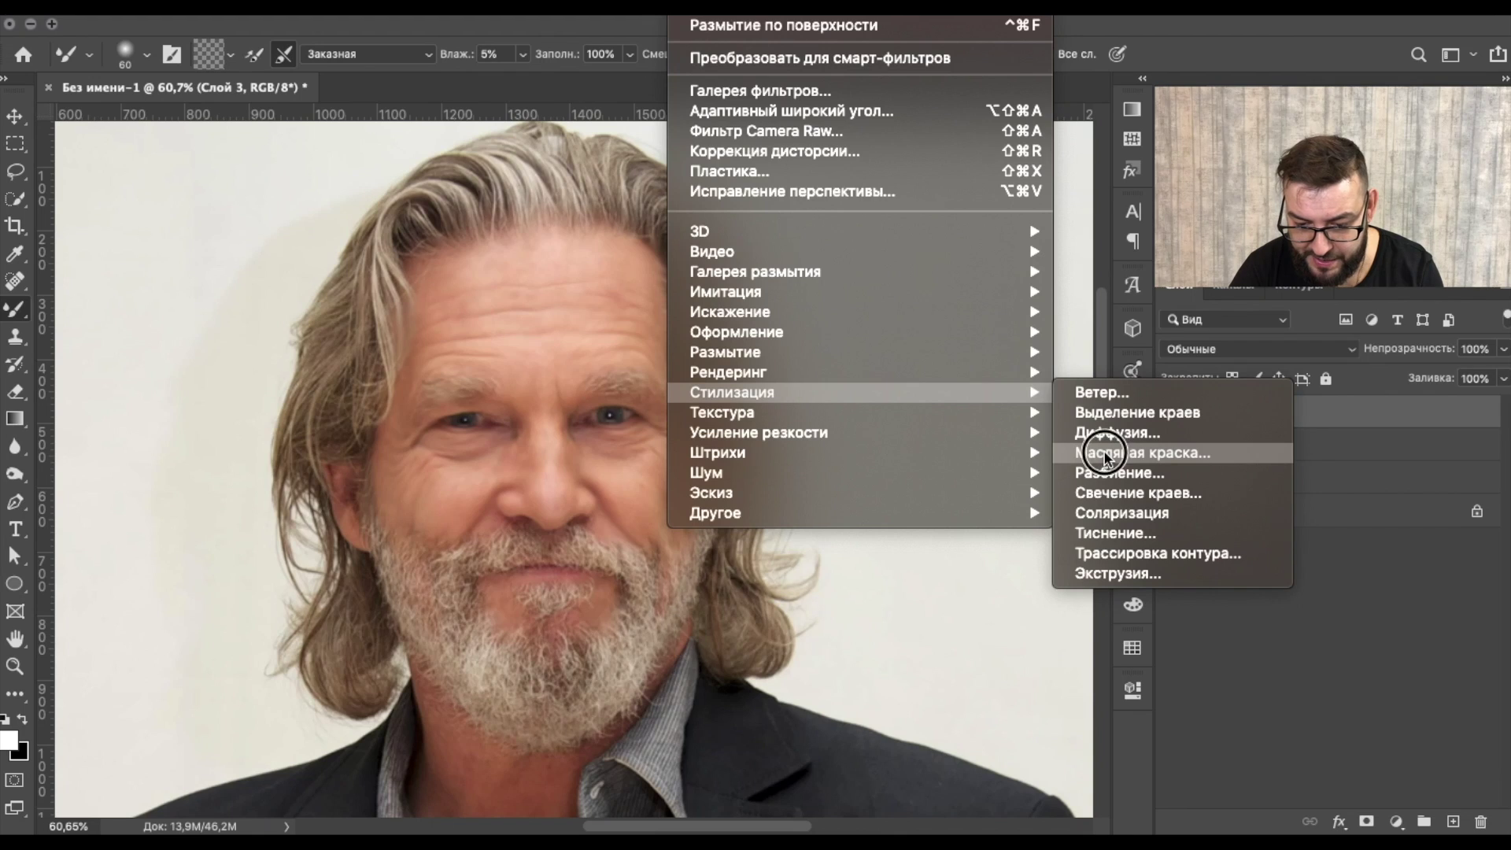
Apply the Oil Paint filter with stylization lowered to 3.7
click(1092, 457)
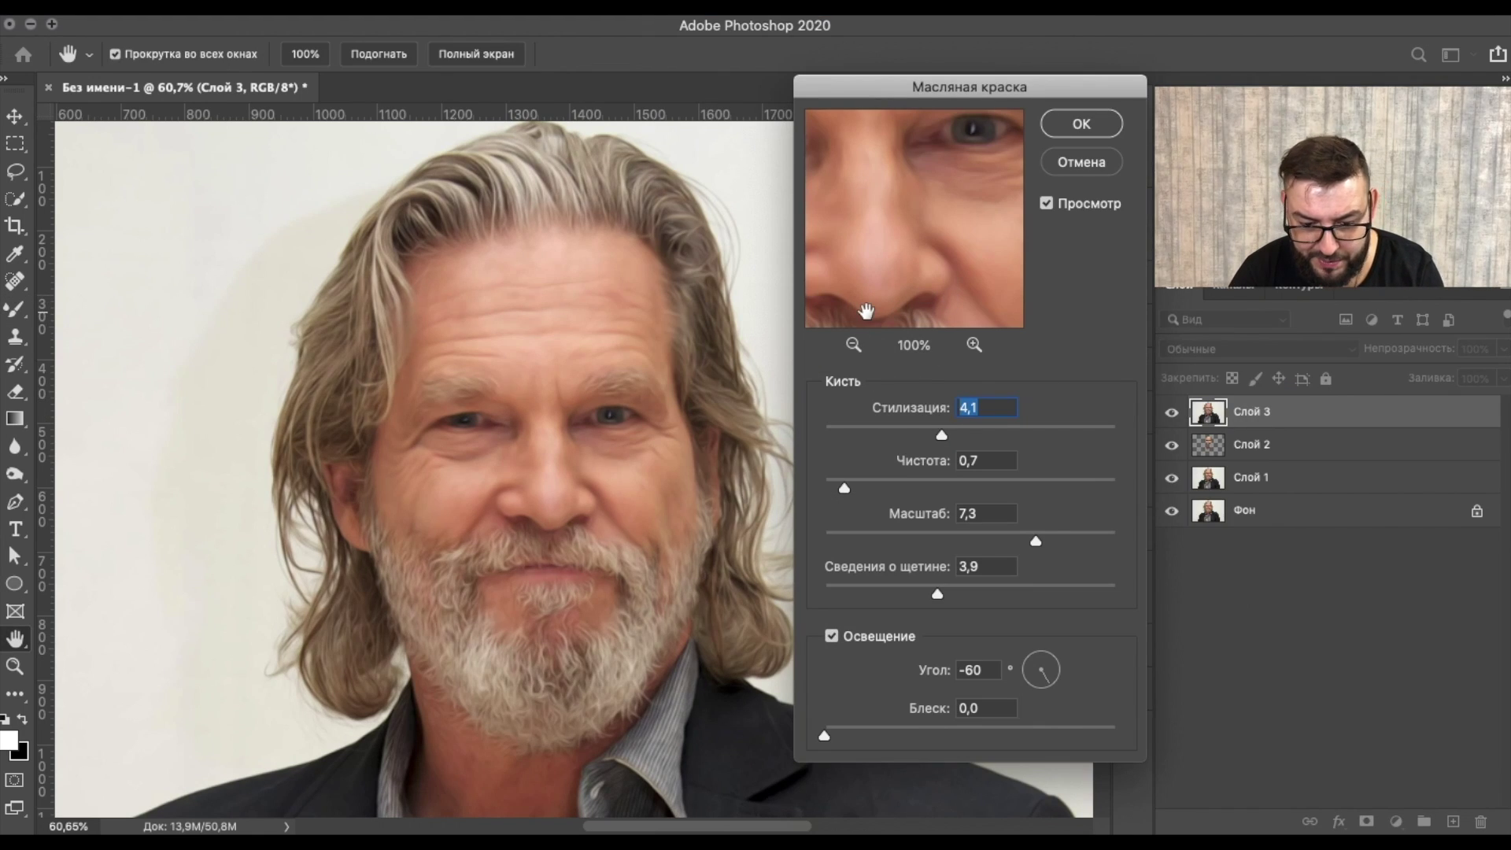
drag(935, 437, 931, 438)
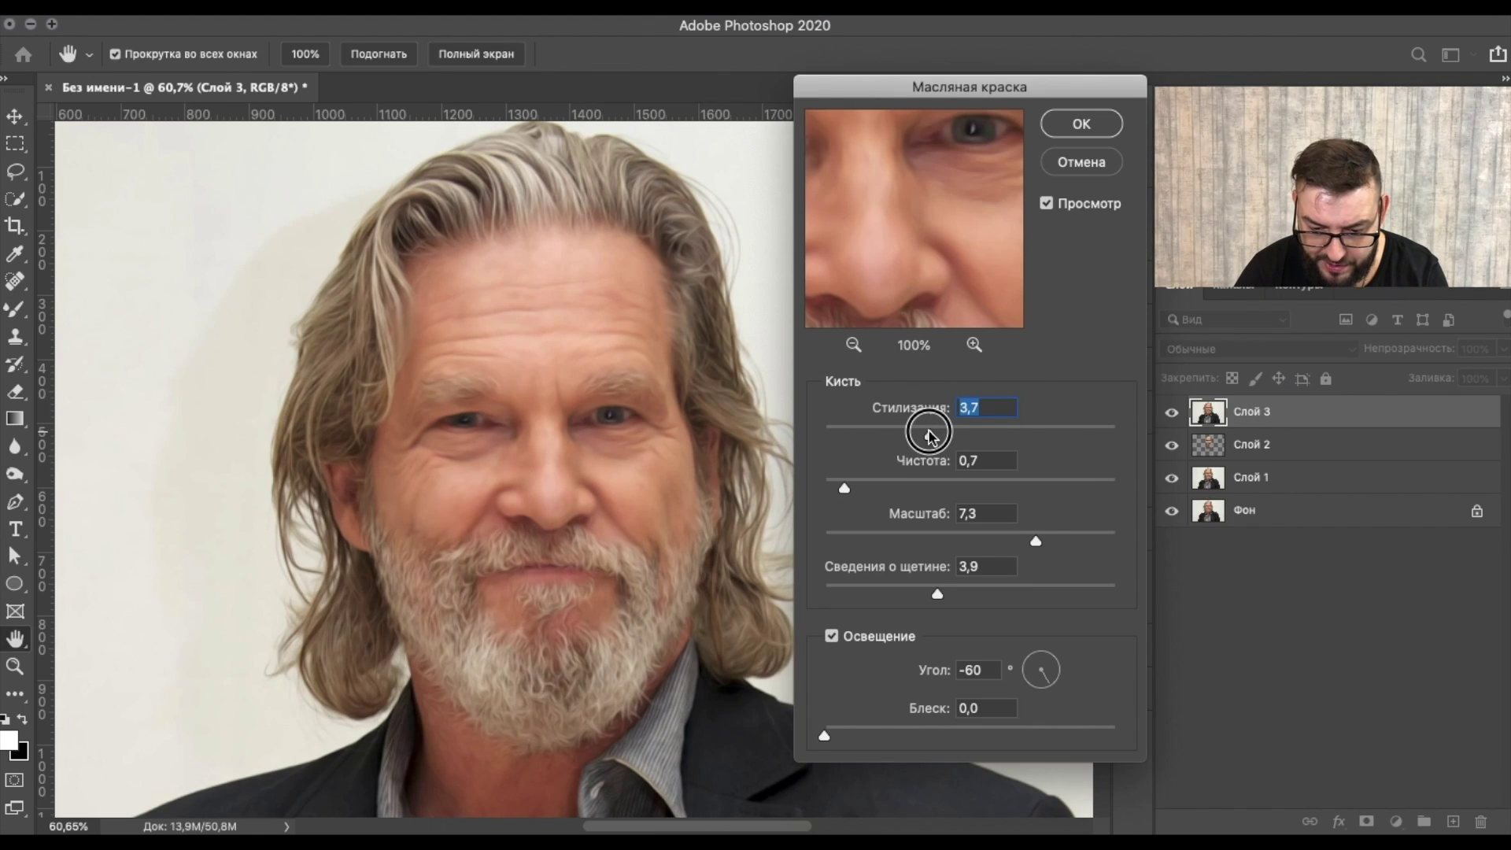
key(Return)
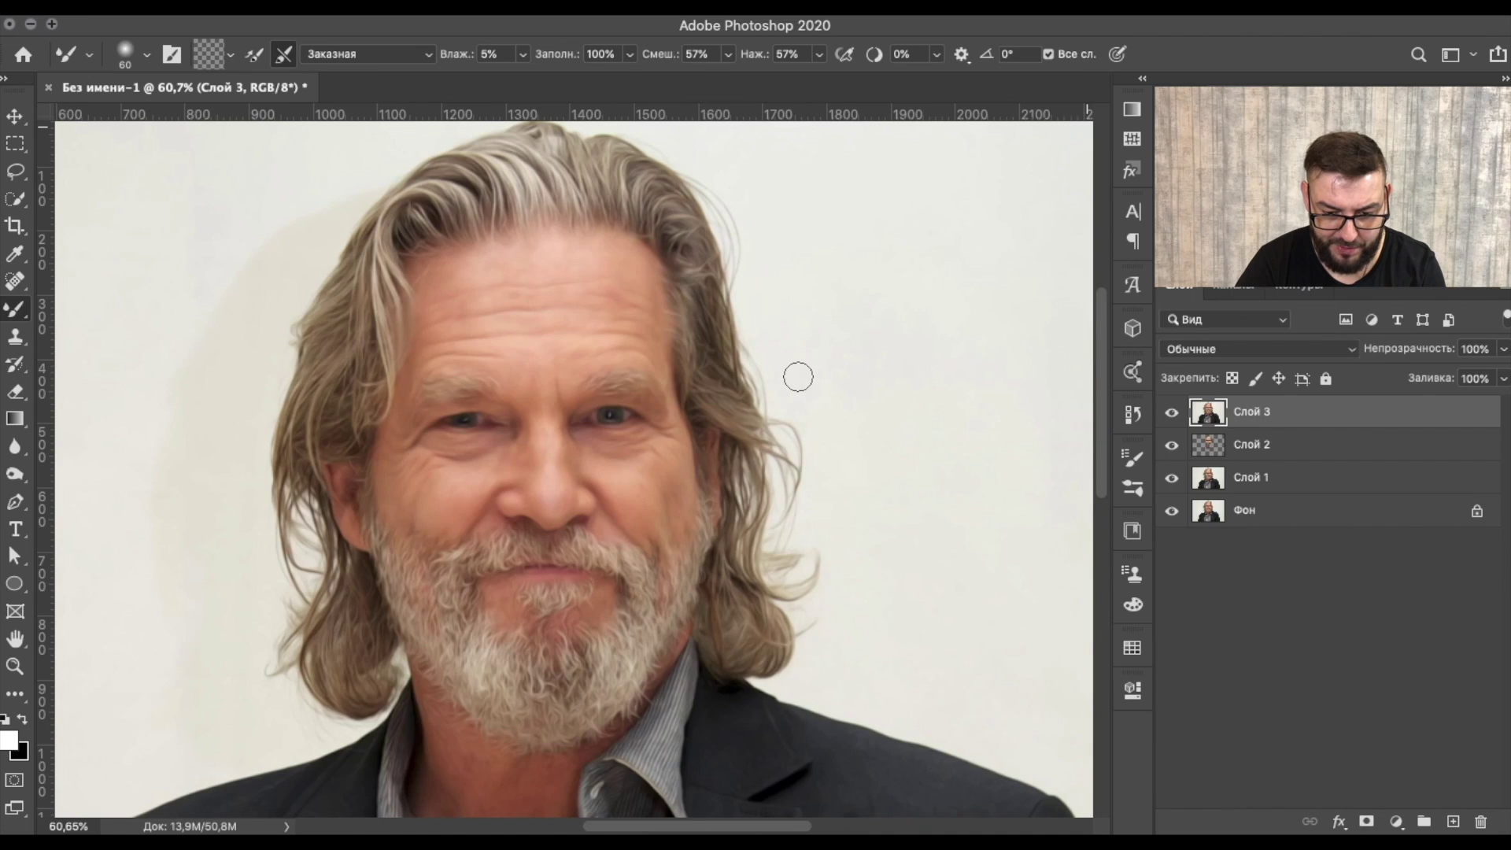
Compare against the original photo by toggling visibility, then duplicate the oil-painted layer
key(v)
scroll(442, 384, down, 1)
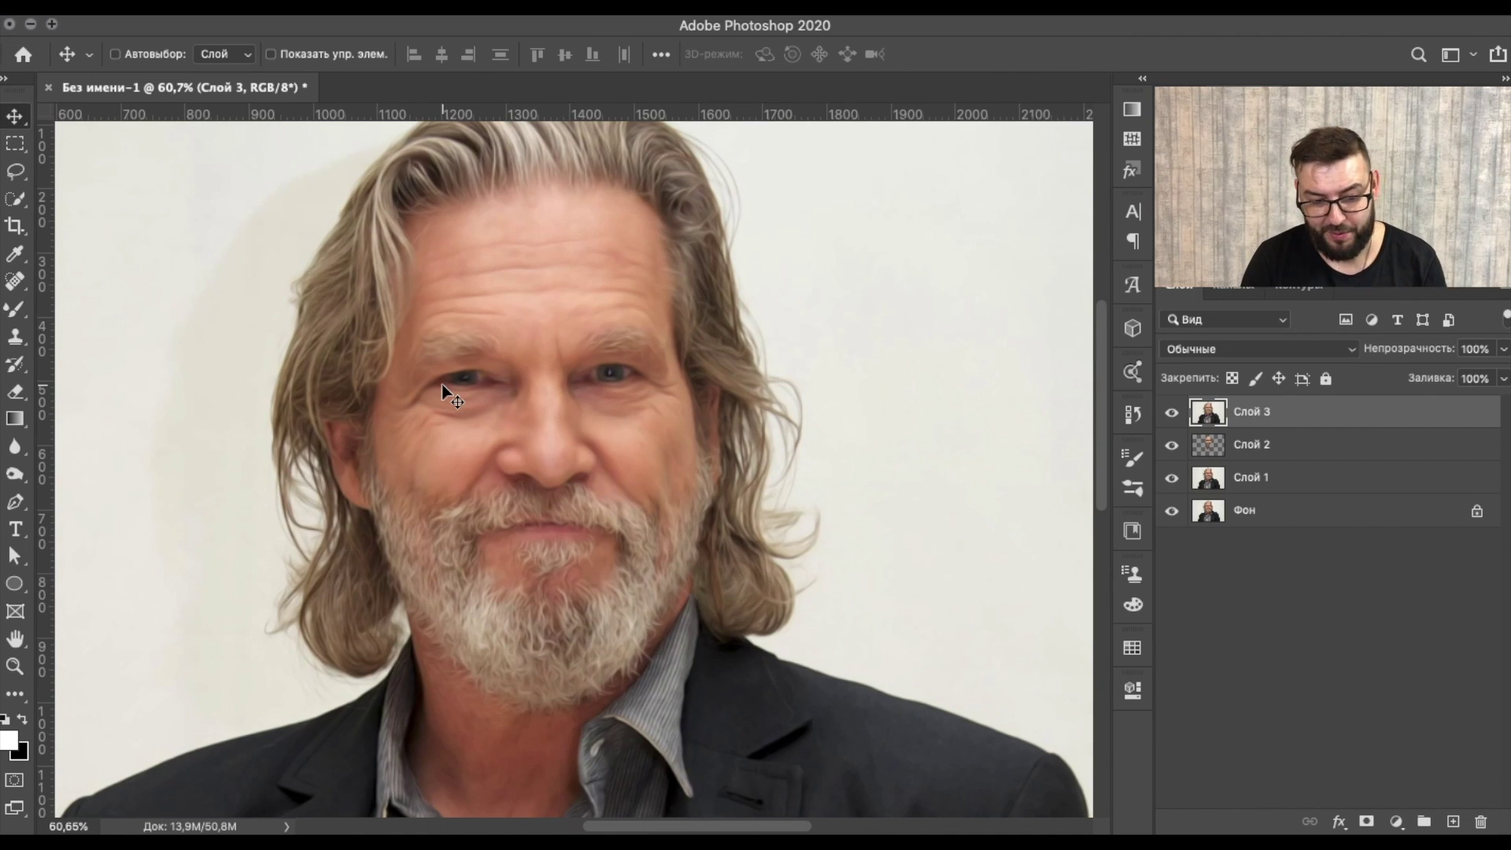
alt+click(1172, 511)
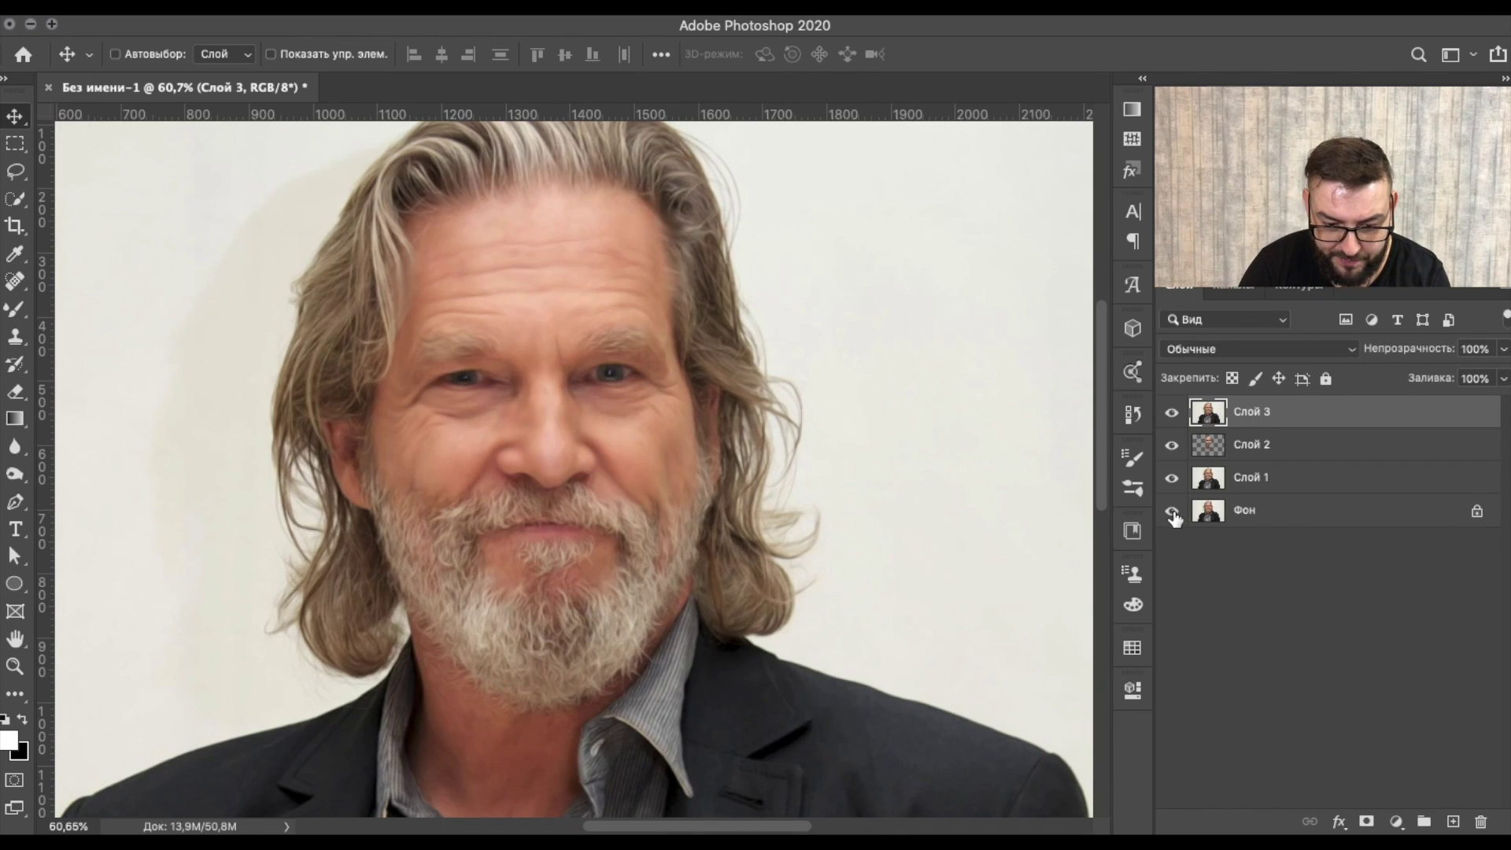
alt+click(1172, 512)
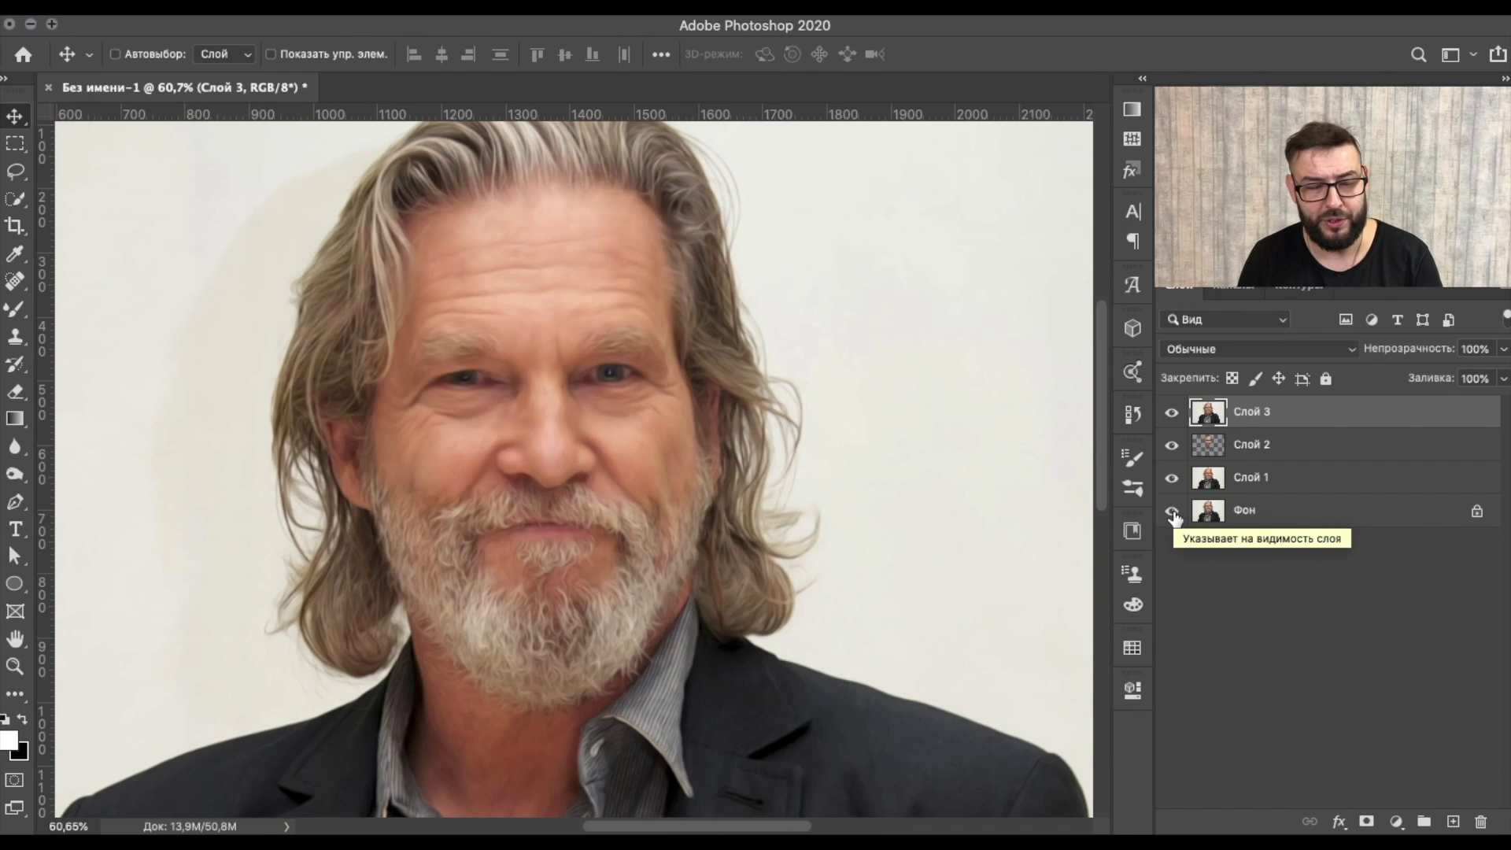
scroll(913, 426, up, 3)
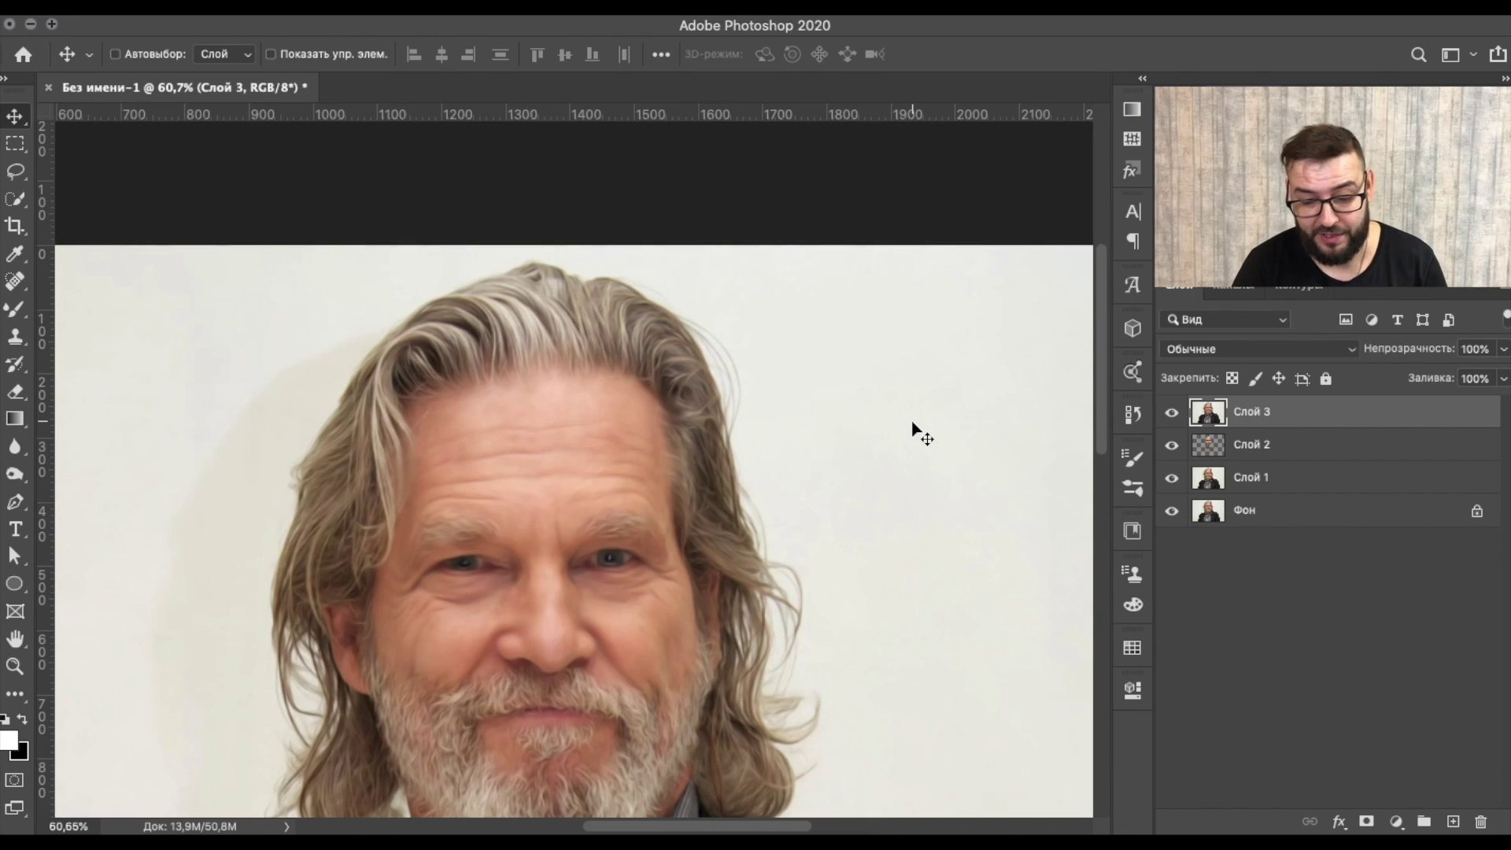
key(ctrl+j)
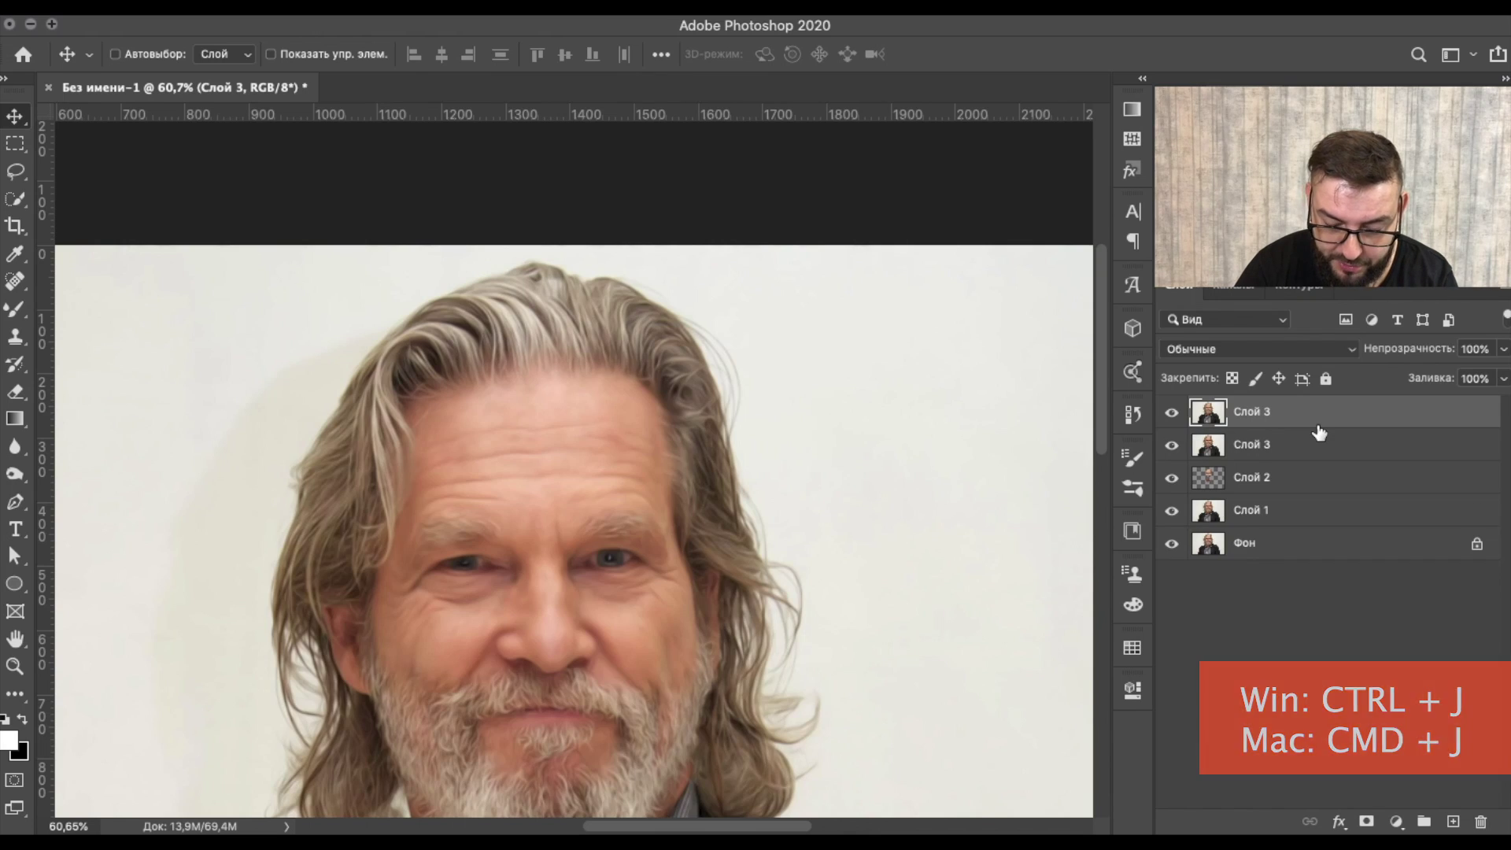
Apply Poster Edges with edge thickness 2 from the Filter Gallery, then add a white layer mask
click(698, 10)
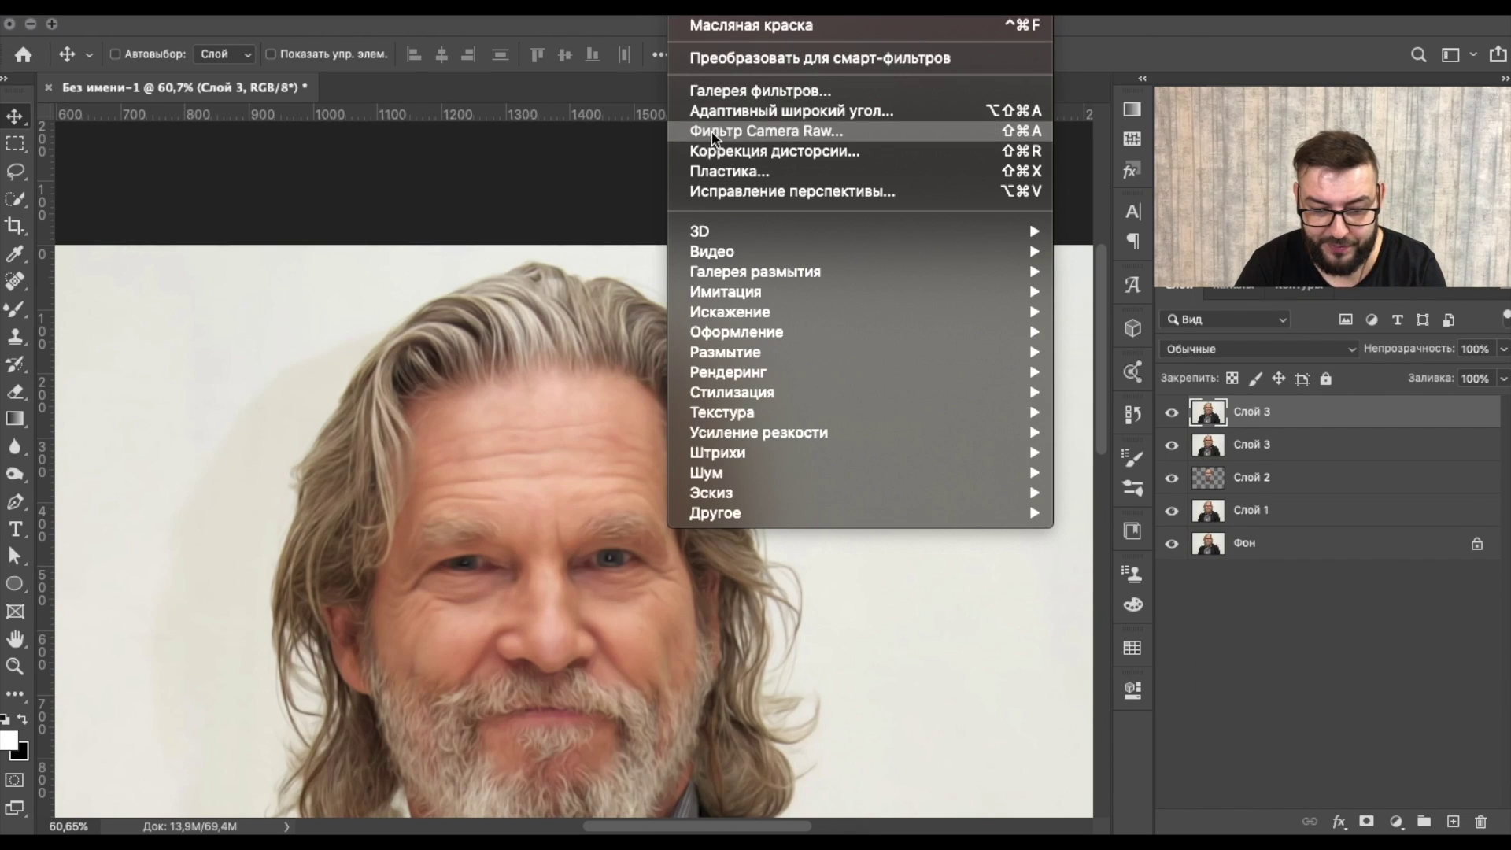
click(733, 89)
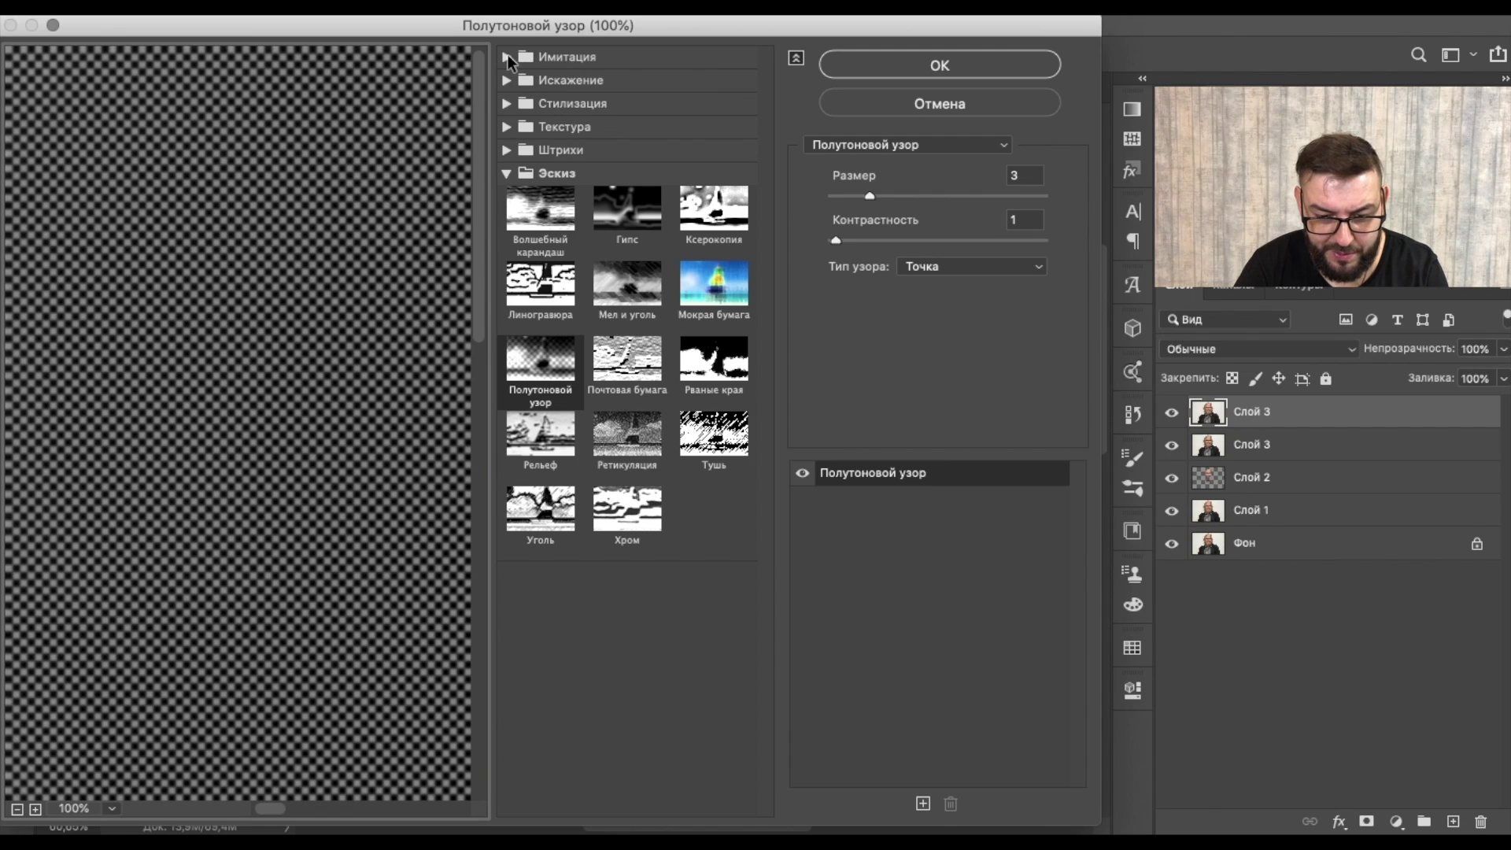
click(506, 56)
click(540, 244)
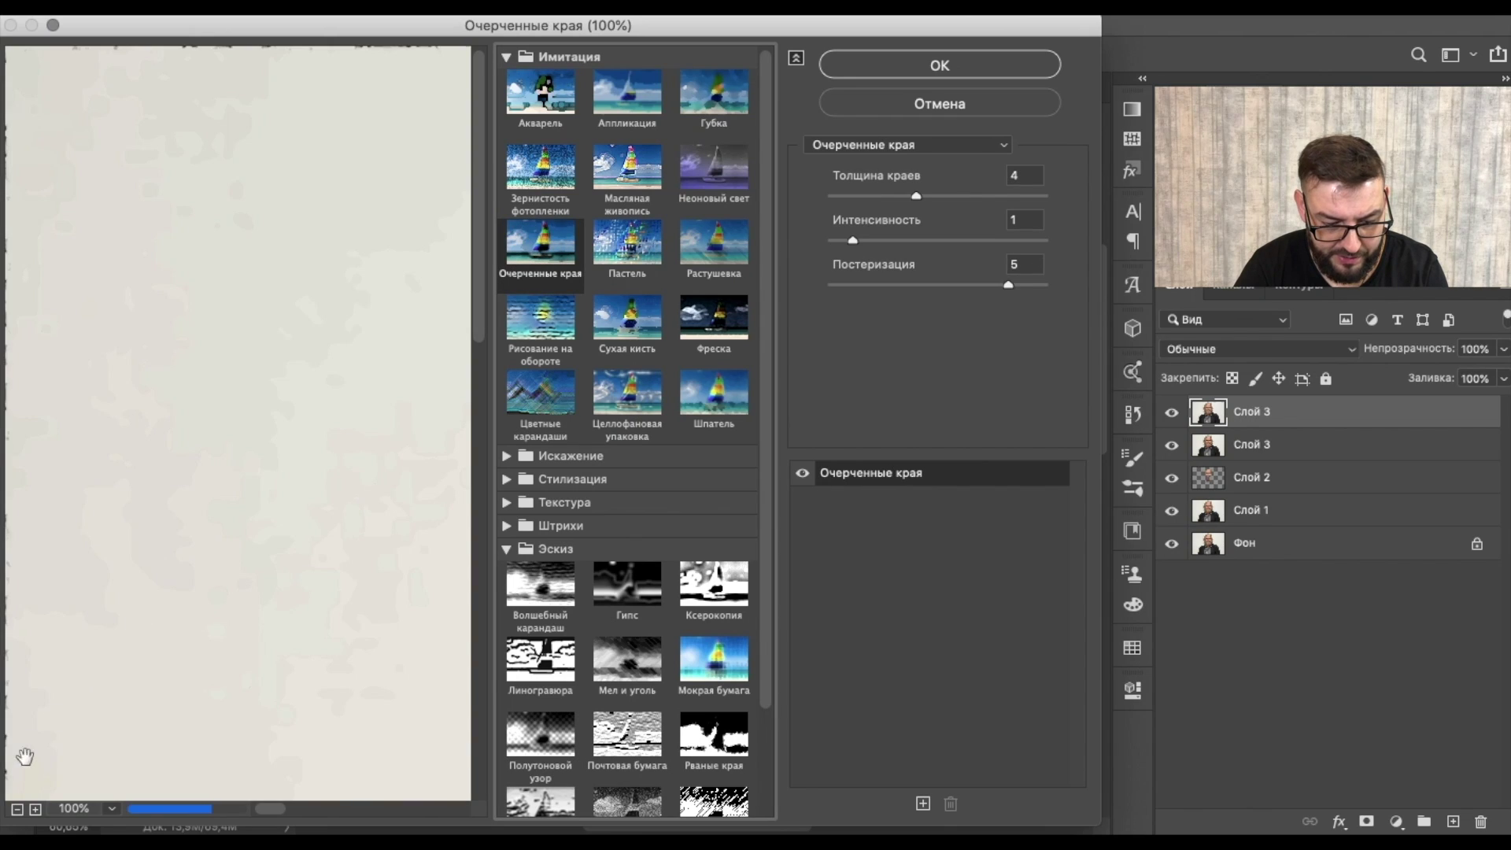
click(17, 810)
drag(916, 195, 877, 198)
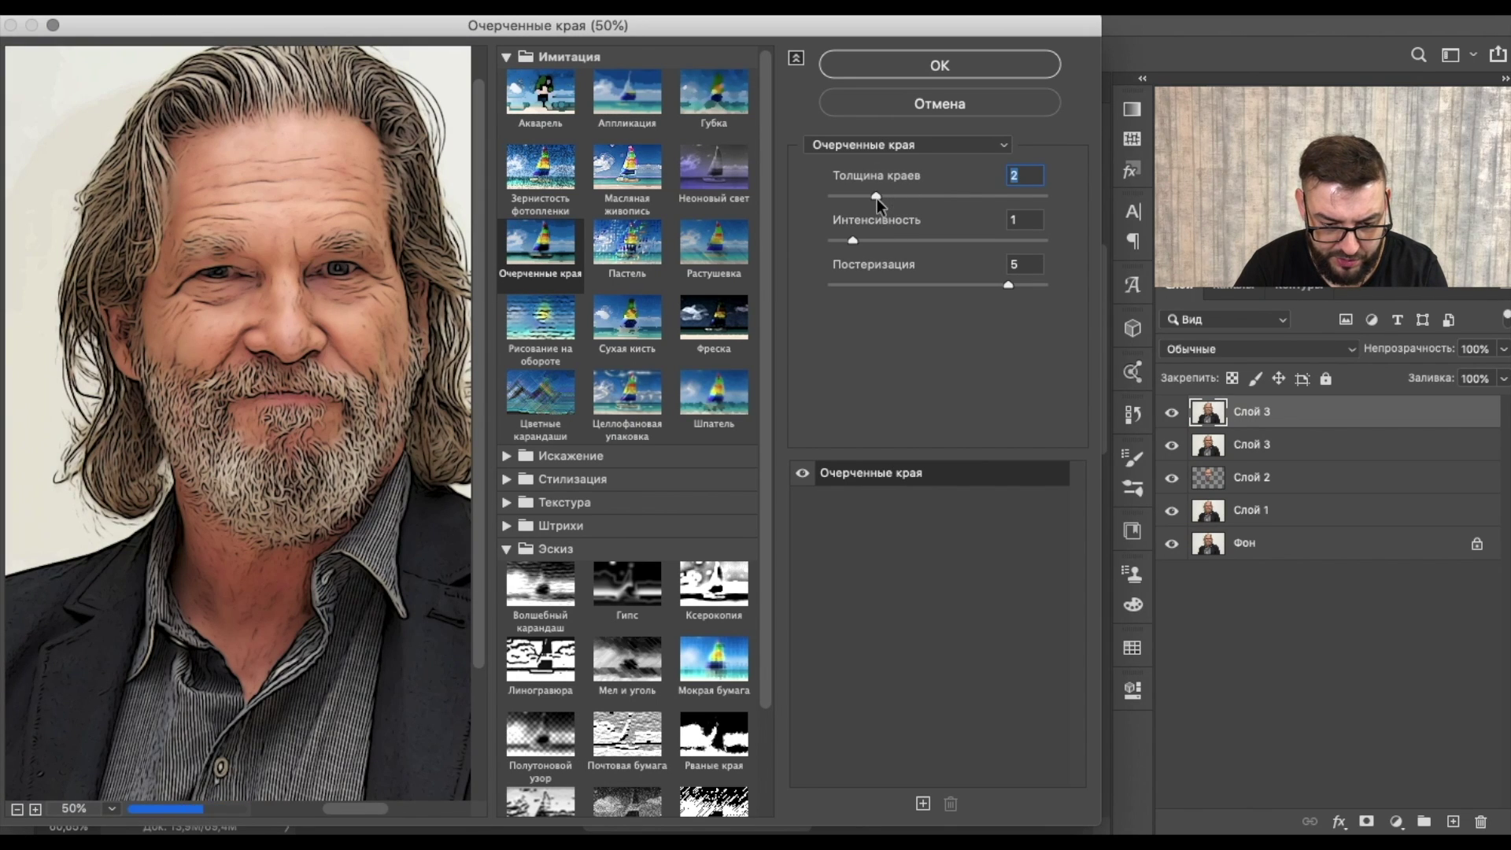
click(998, 63)
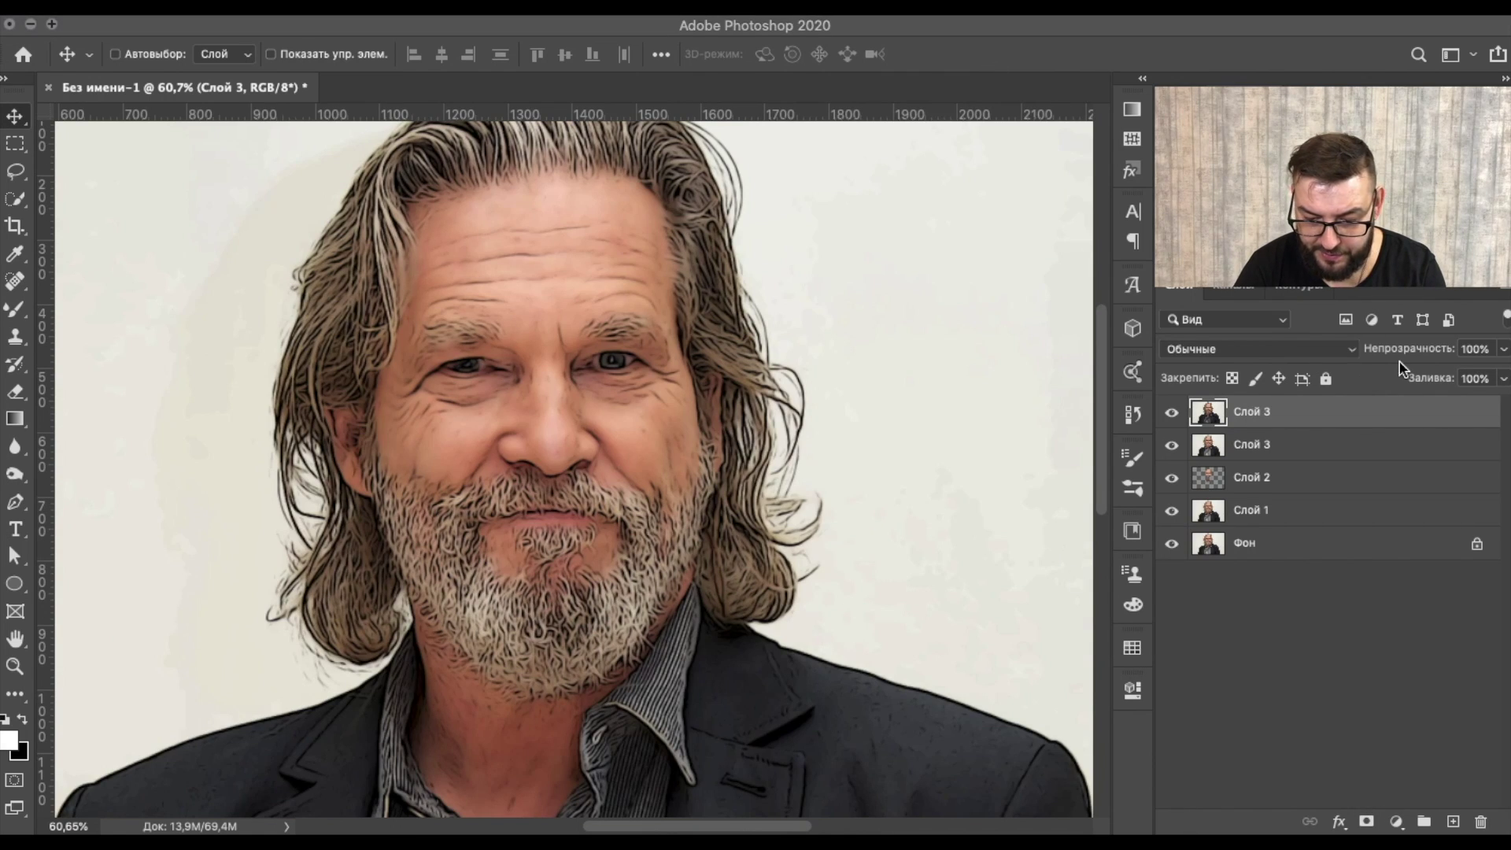
click(1367, 823)
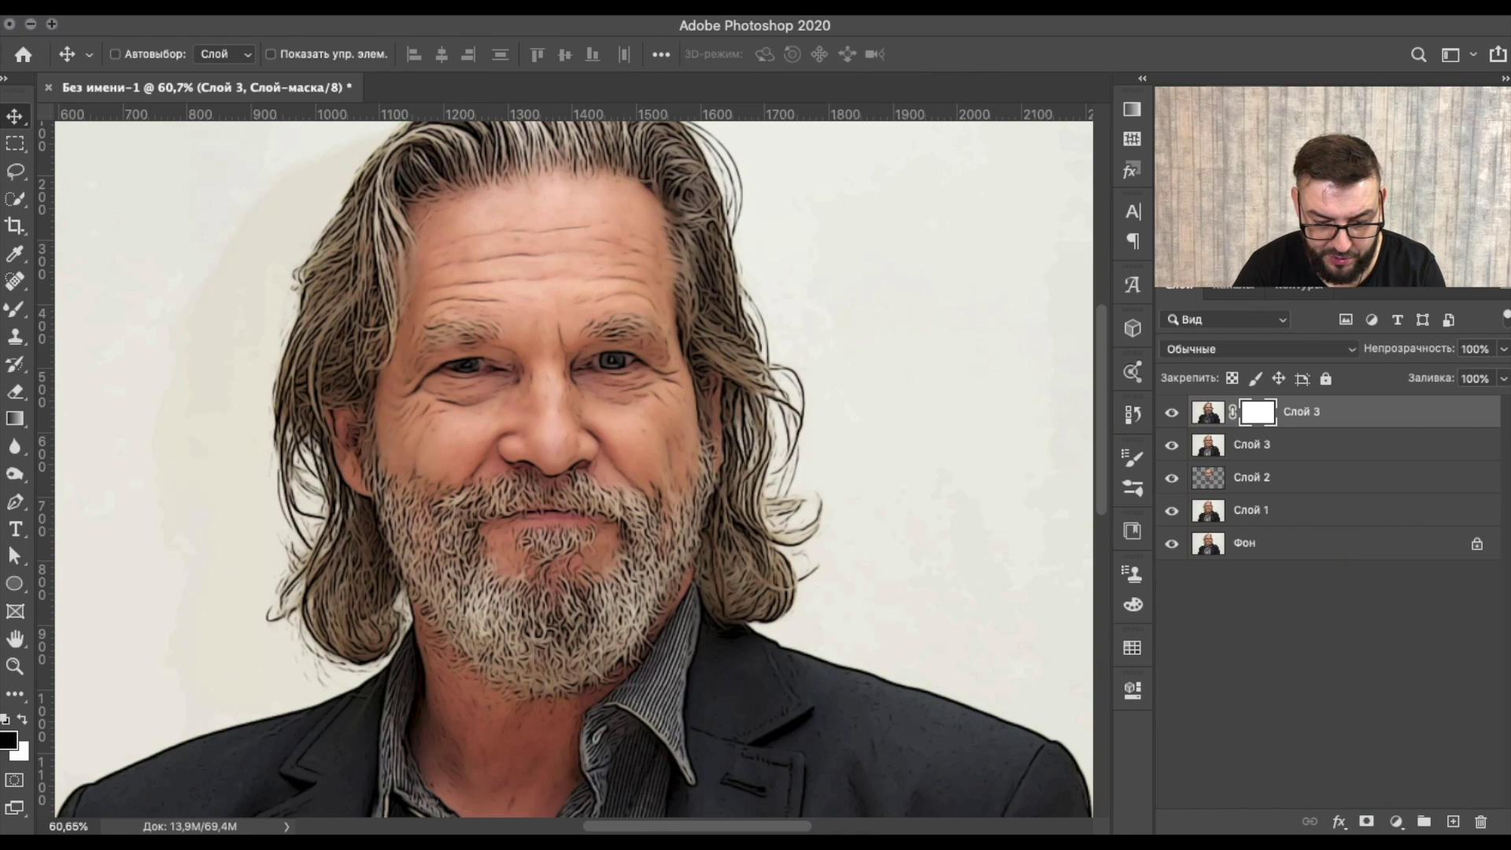
Select the regular Brush with a soft round preset and zoom in on the face
click(17, 313)
click(106, 308)
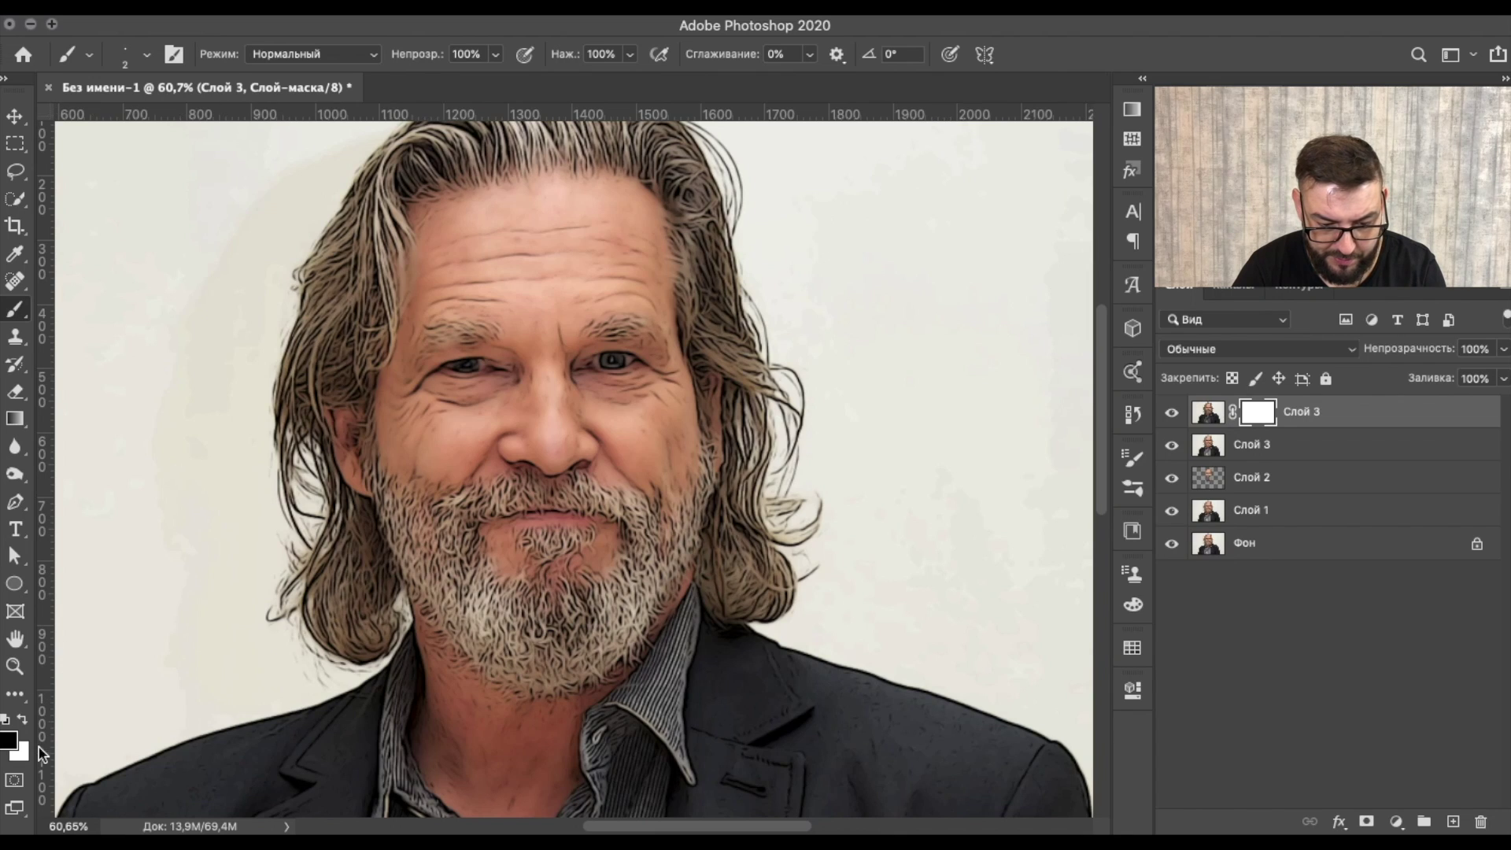
right_click(488, 268)
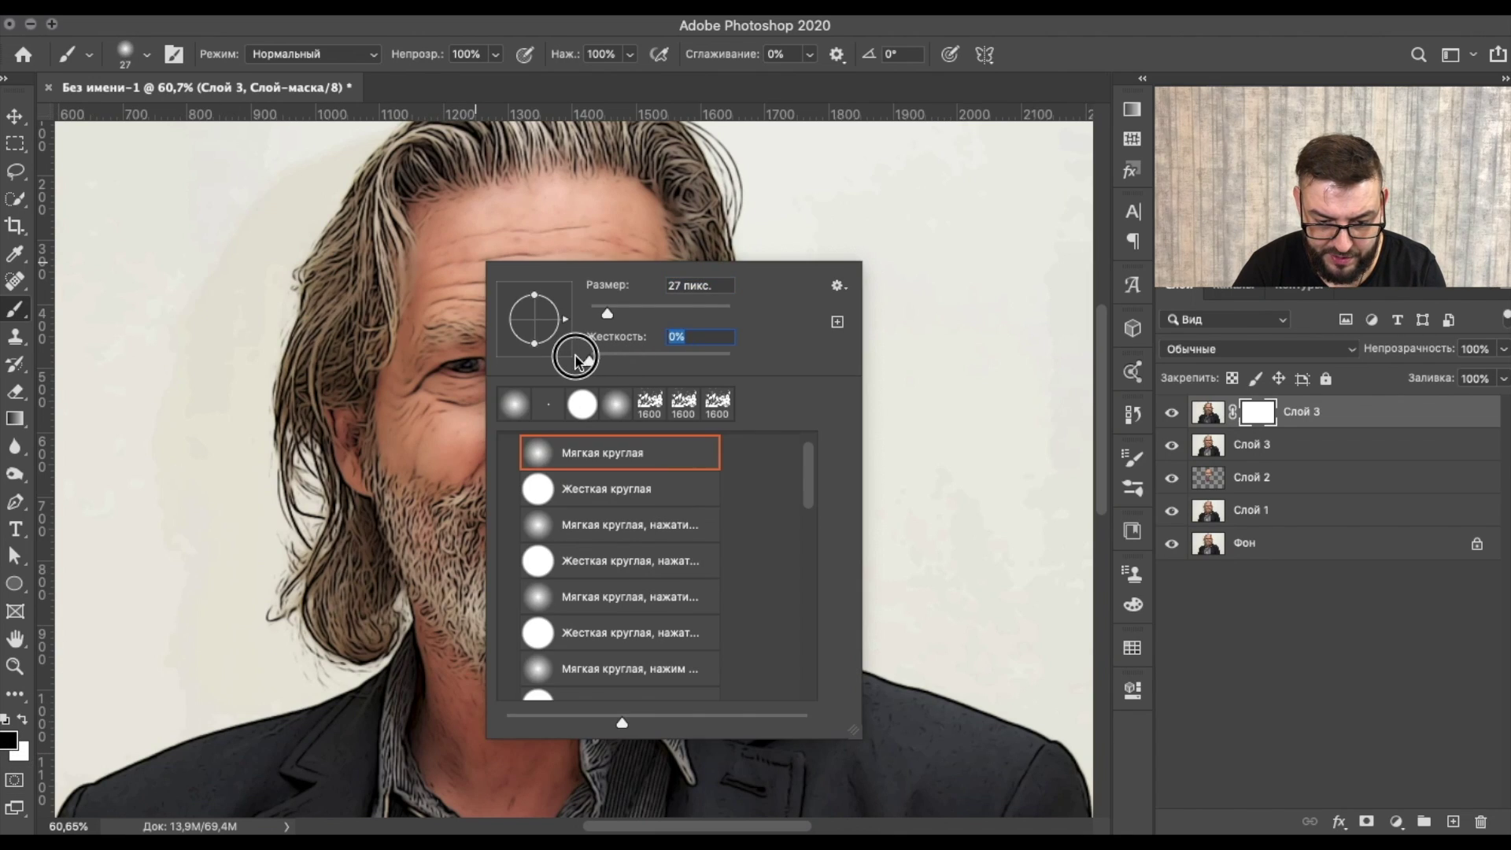
click(1220, 411)
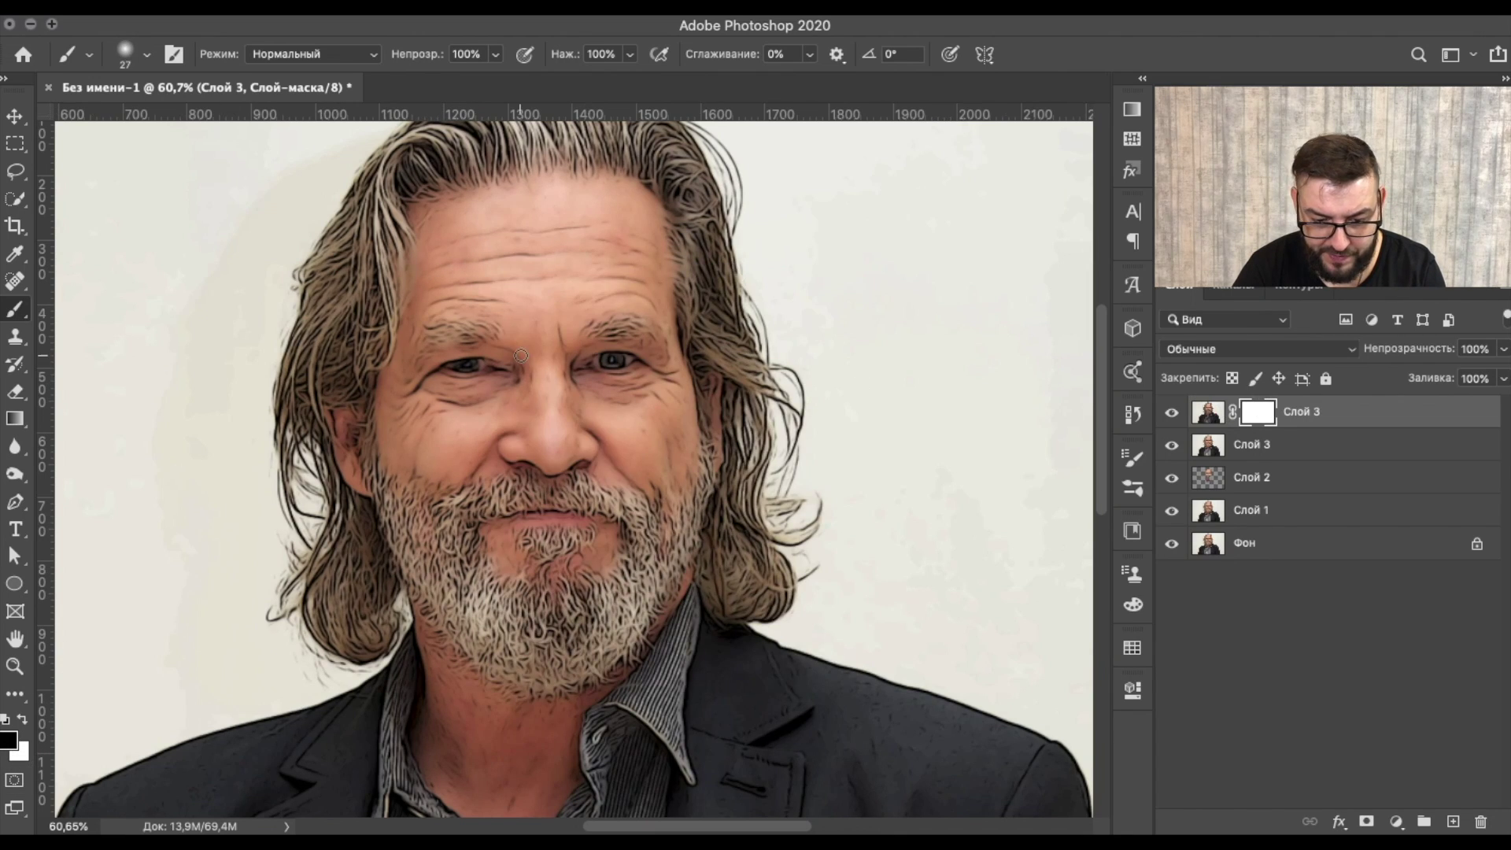
scroll(520, 356, up, 2)
scroll(532, 352, up, 2)
scroll(549, 347, up, 2)
Paint out the dark outlines around both eyes and the left upper eyelid on the mask
key(bracketright)
key(bracketright)
key(bracketright)
mouse_move(391, 310)
mouse_down()
mouse_move(348, 315)
mouse_move(368, 311)
mouse_up()
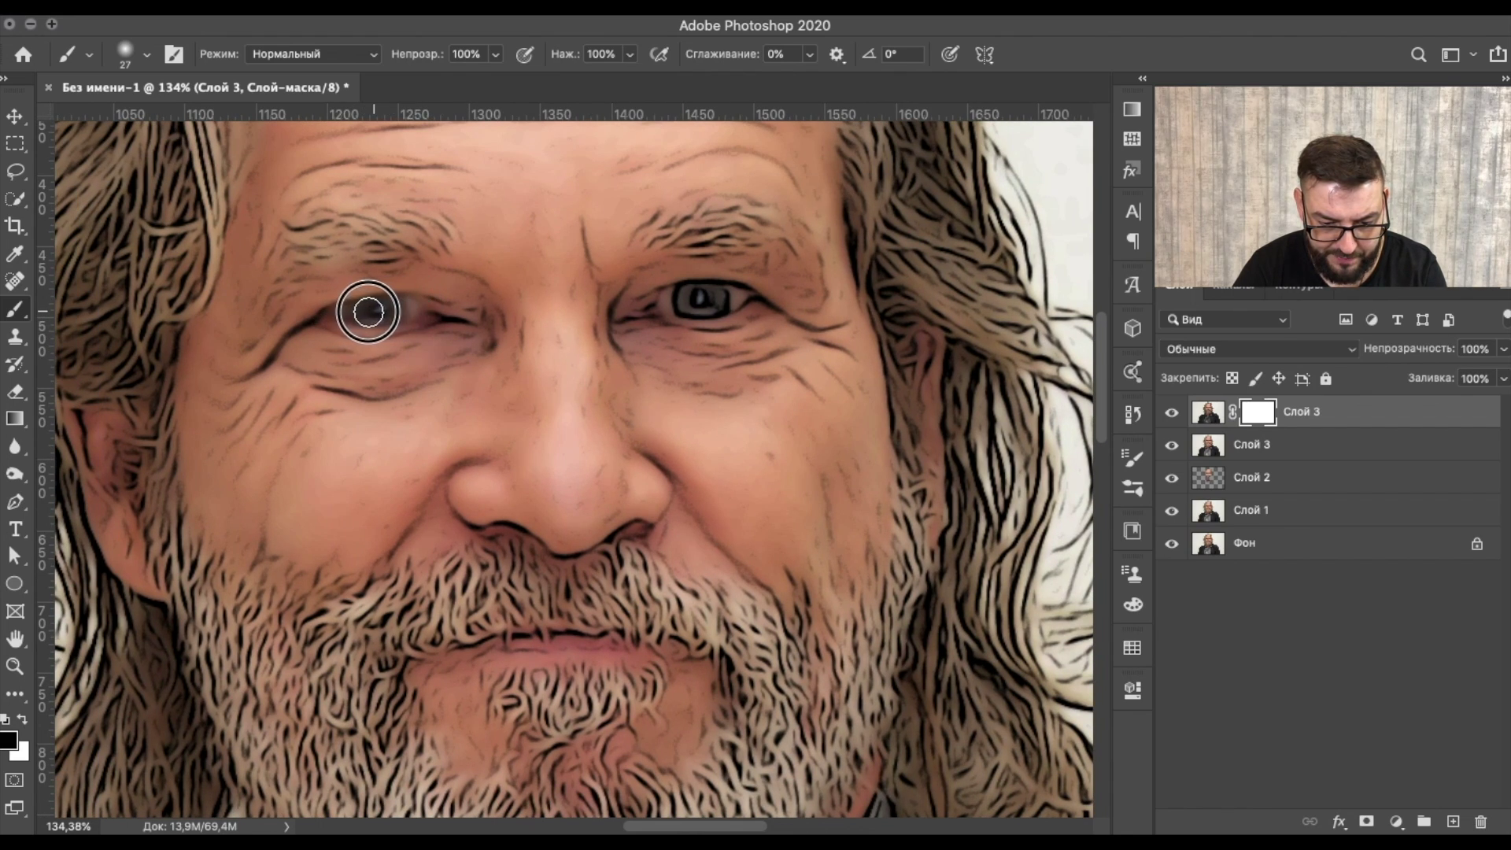
drag(677, 300, 755, 300)
key(bracketleft)
key(bracketleft)
key(bracketleft)
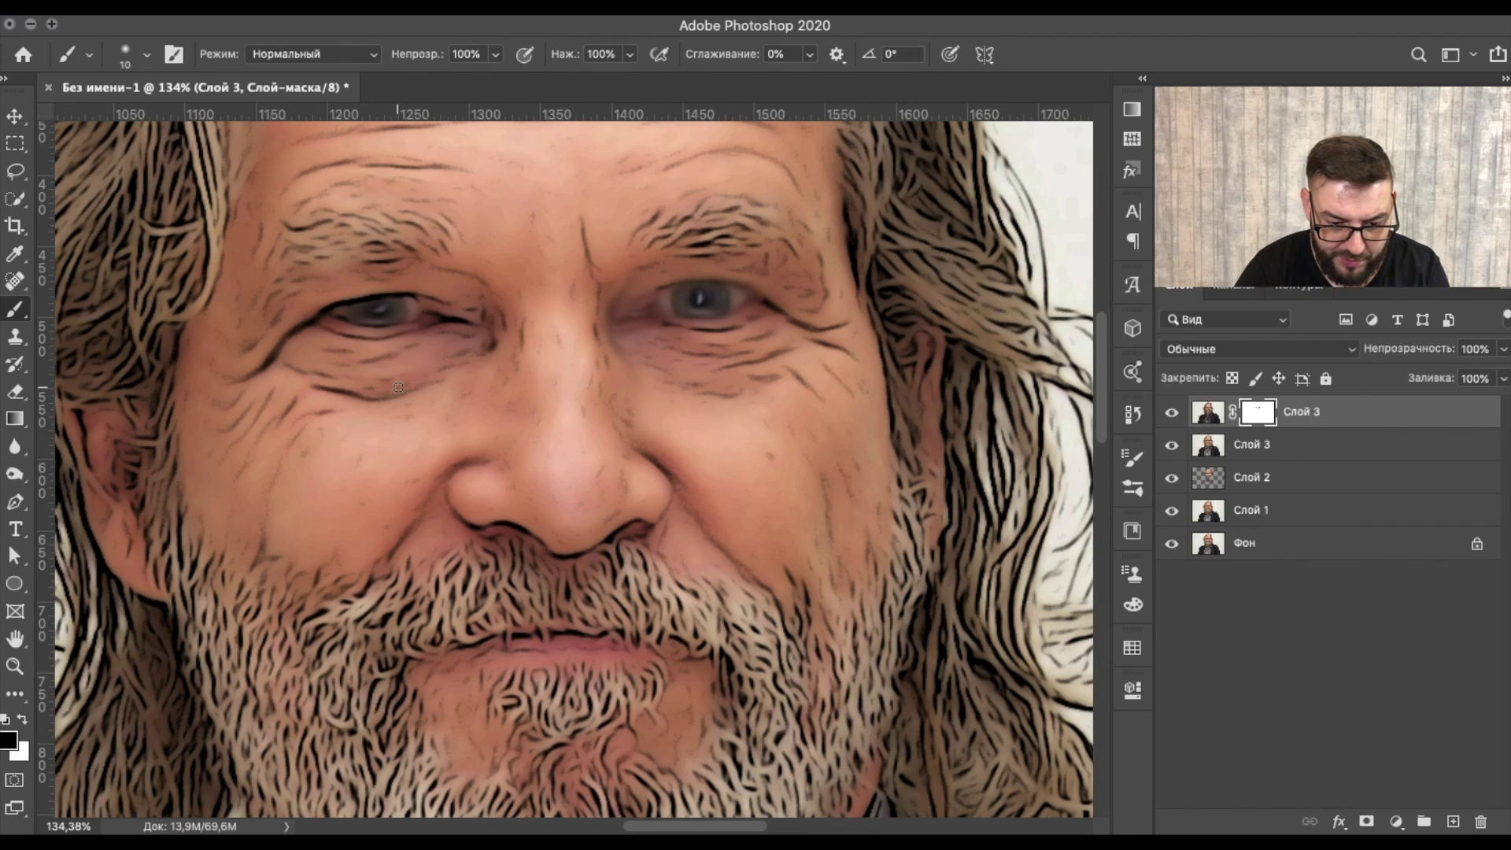
mouse_move(459, 364)
mouse_down()
mouse_move(489, 341)
mouse_move(485, 310)
mouse_move(499, 329)
mouse_up()
drag(416, 297, 320, 310)
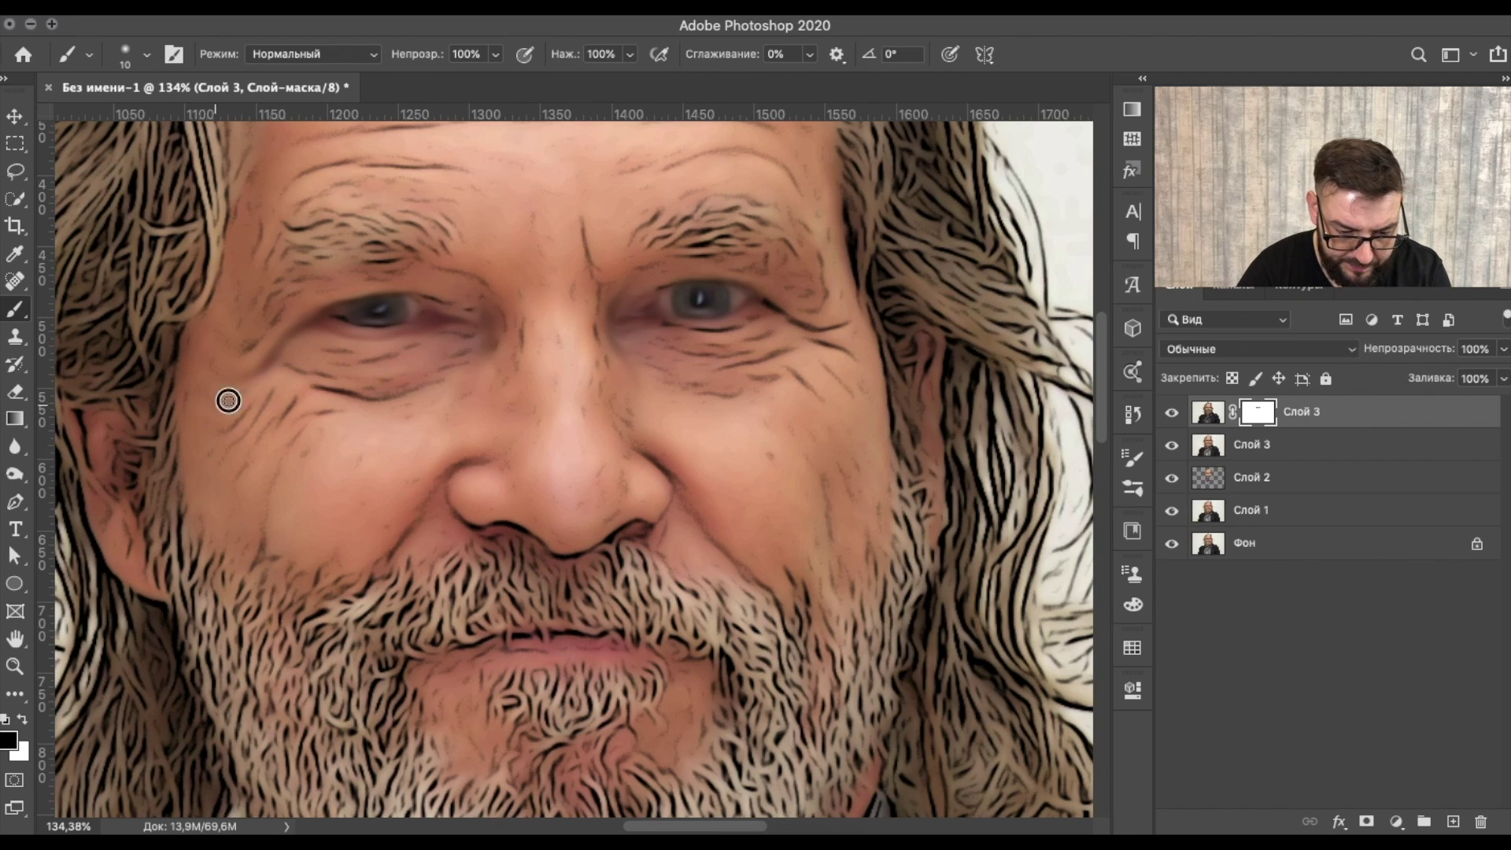
key(bracketright)
key(bracketright)
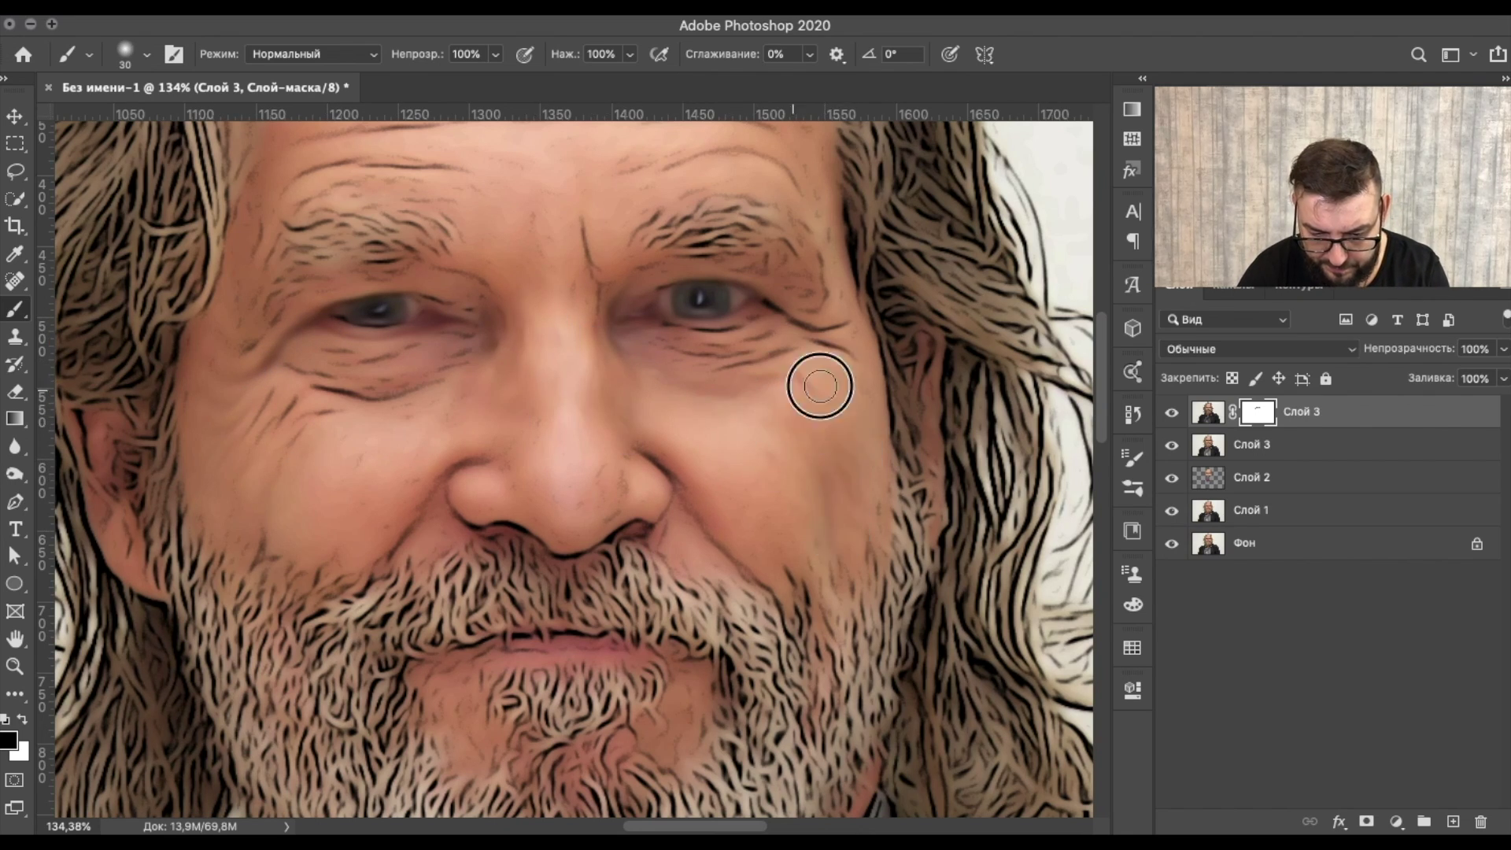
scroll(793, 391, down, 5)
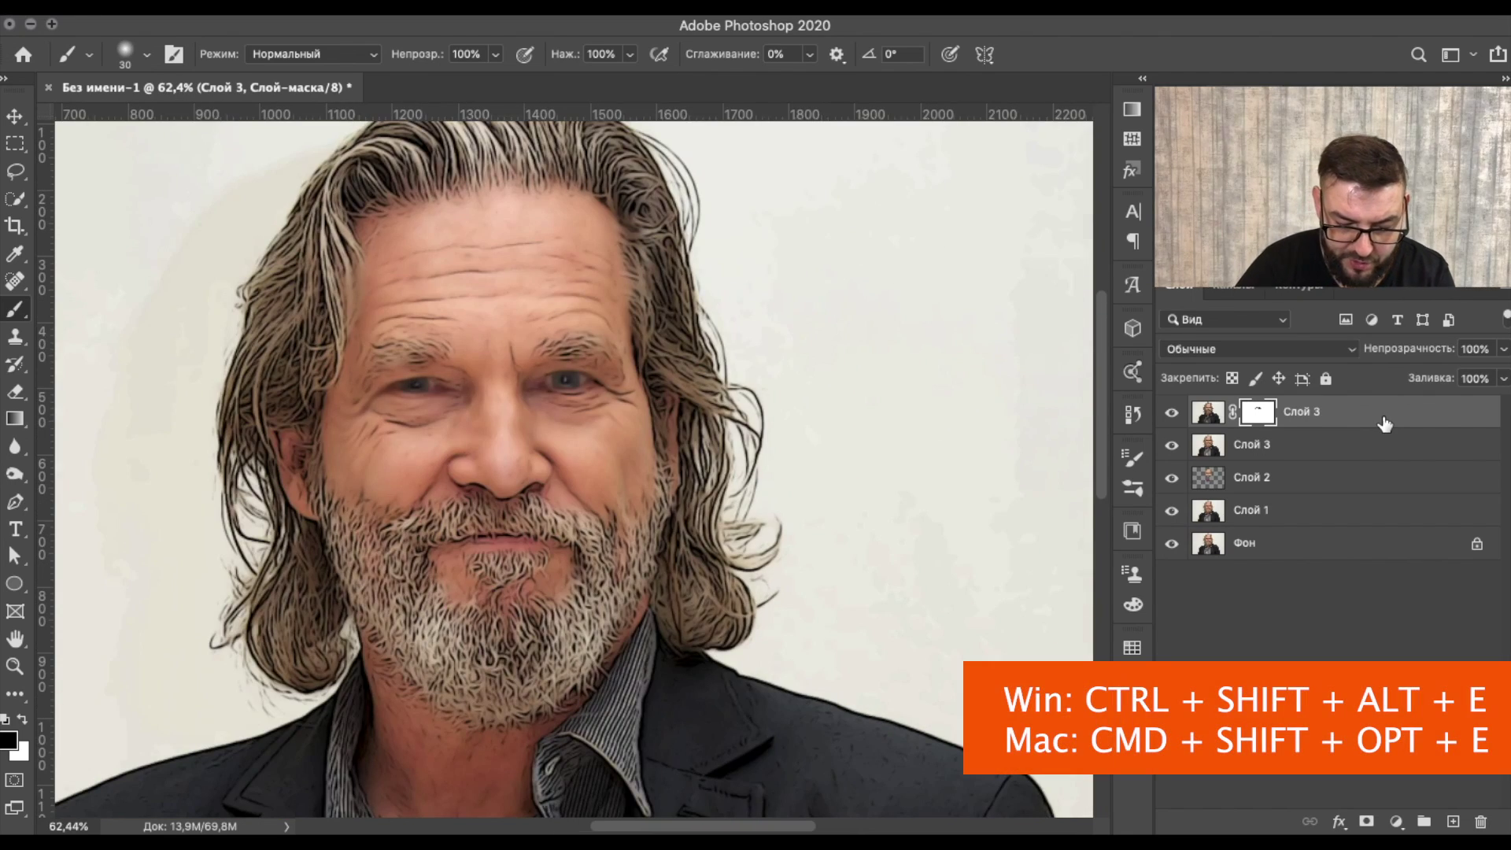
Stamp visible layers and apply Smart Sharpen at 250%, 1 px radius, 10% noise reduction
key(ctrl+shift+alt+e)
key(x)
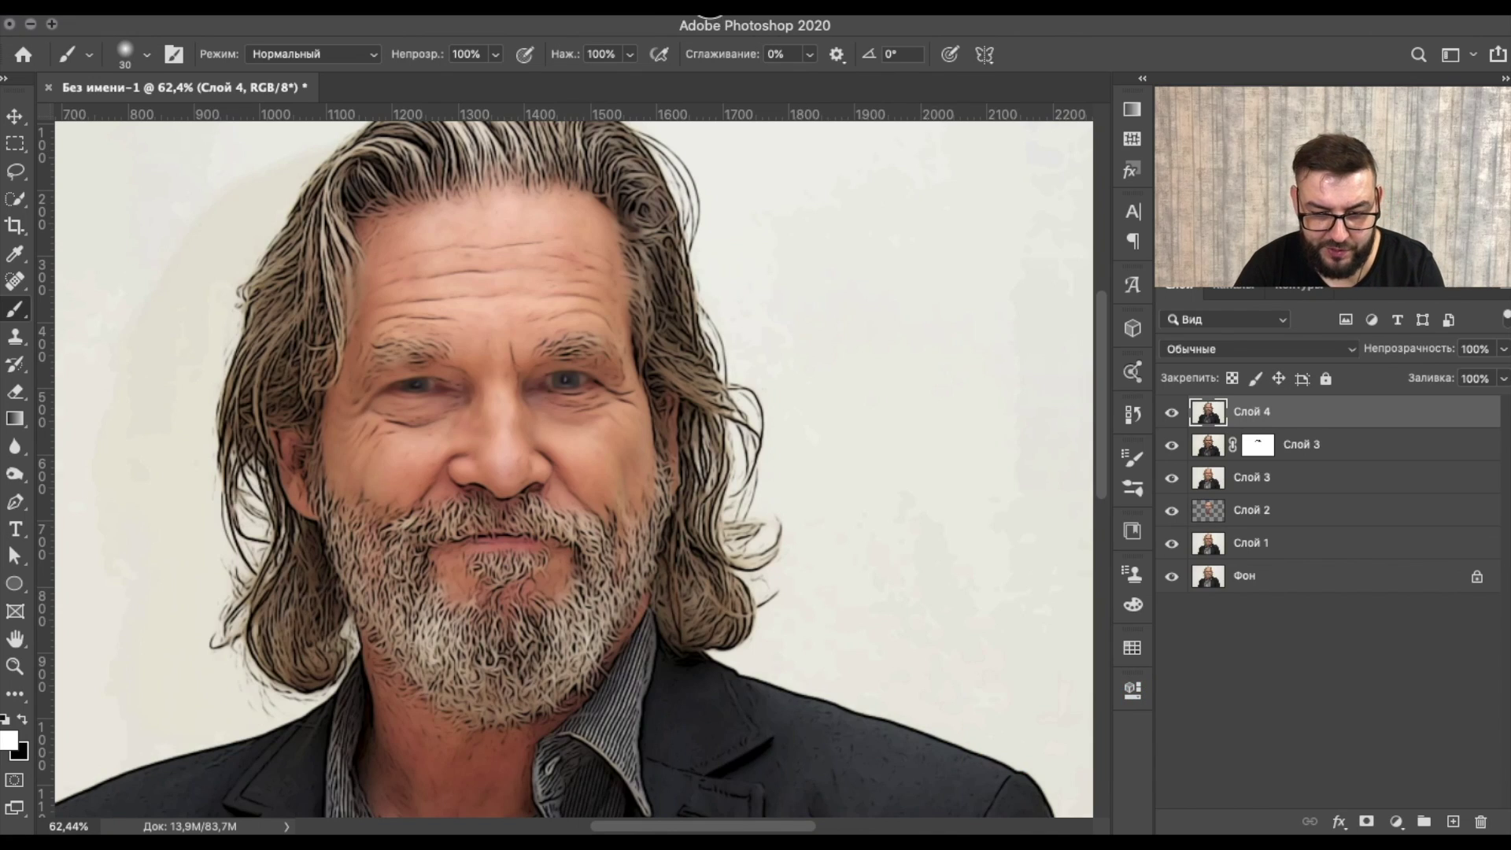
click(693, 7)
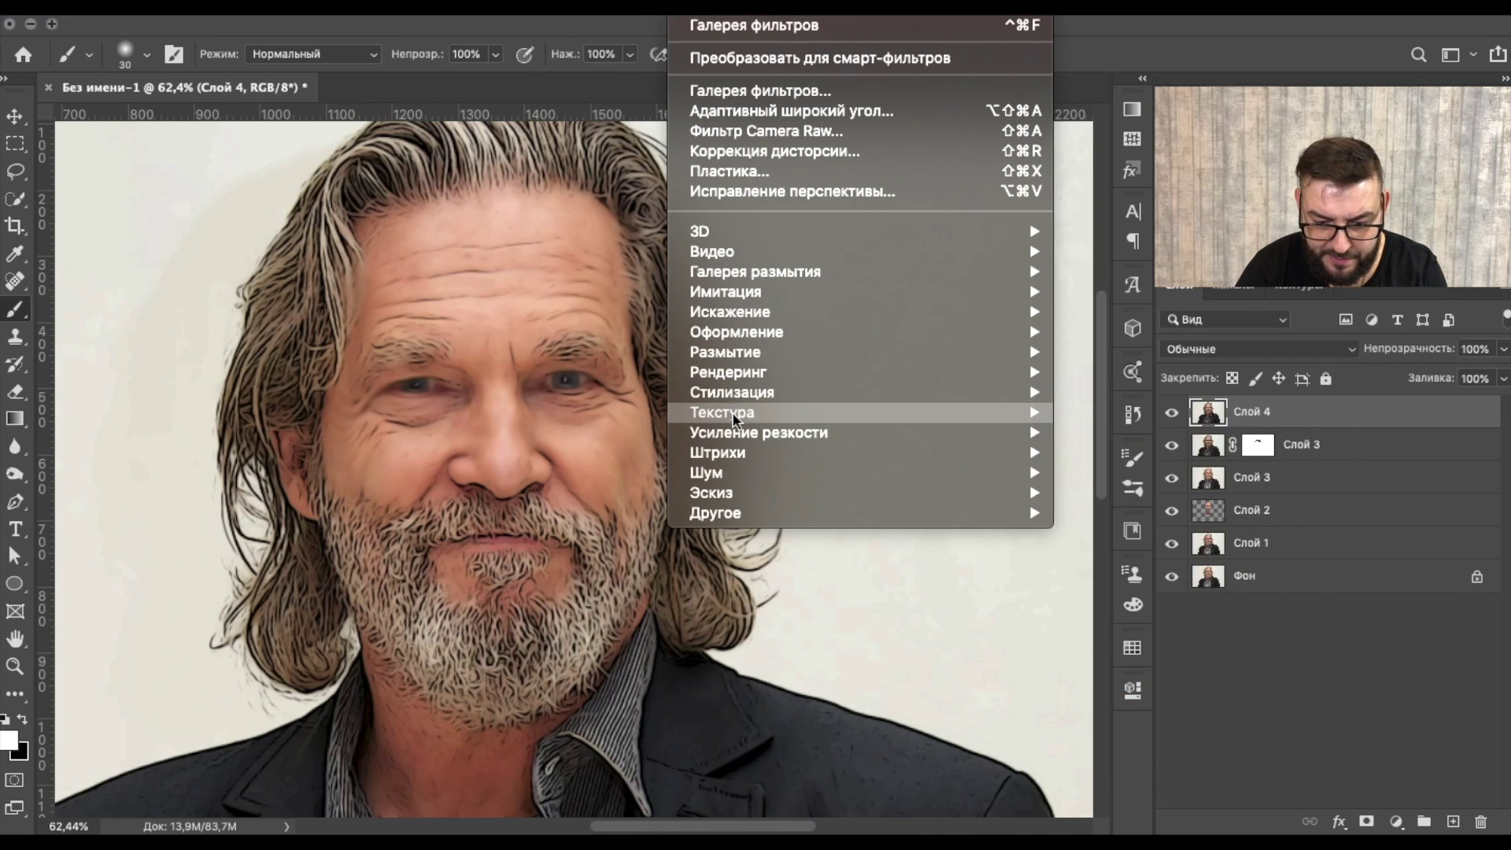
mouse_move(758, 432)
click(1169, 432)
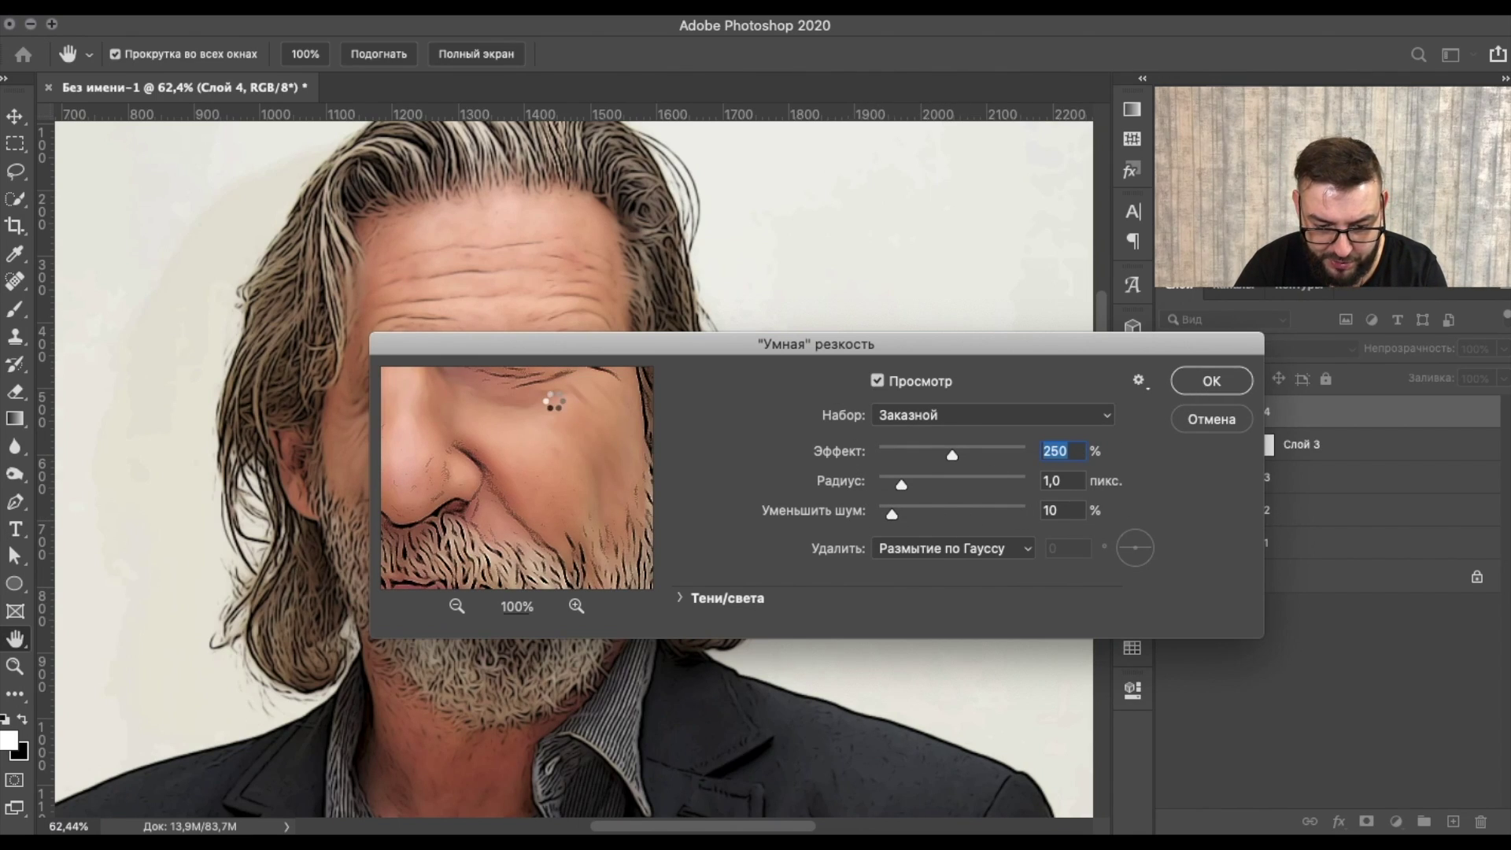
key(Return)
click(15, 118)
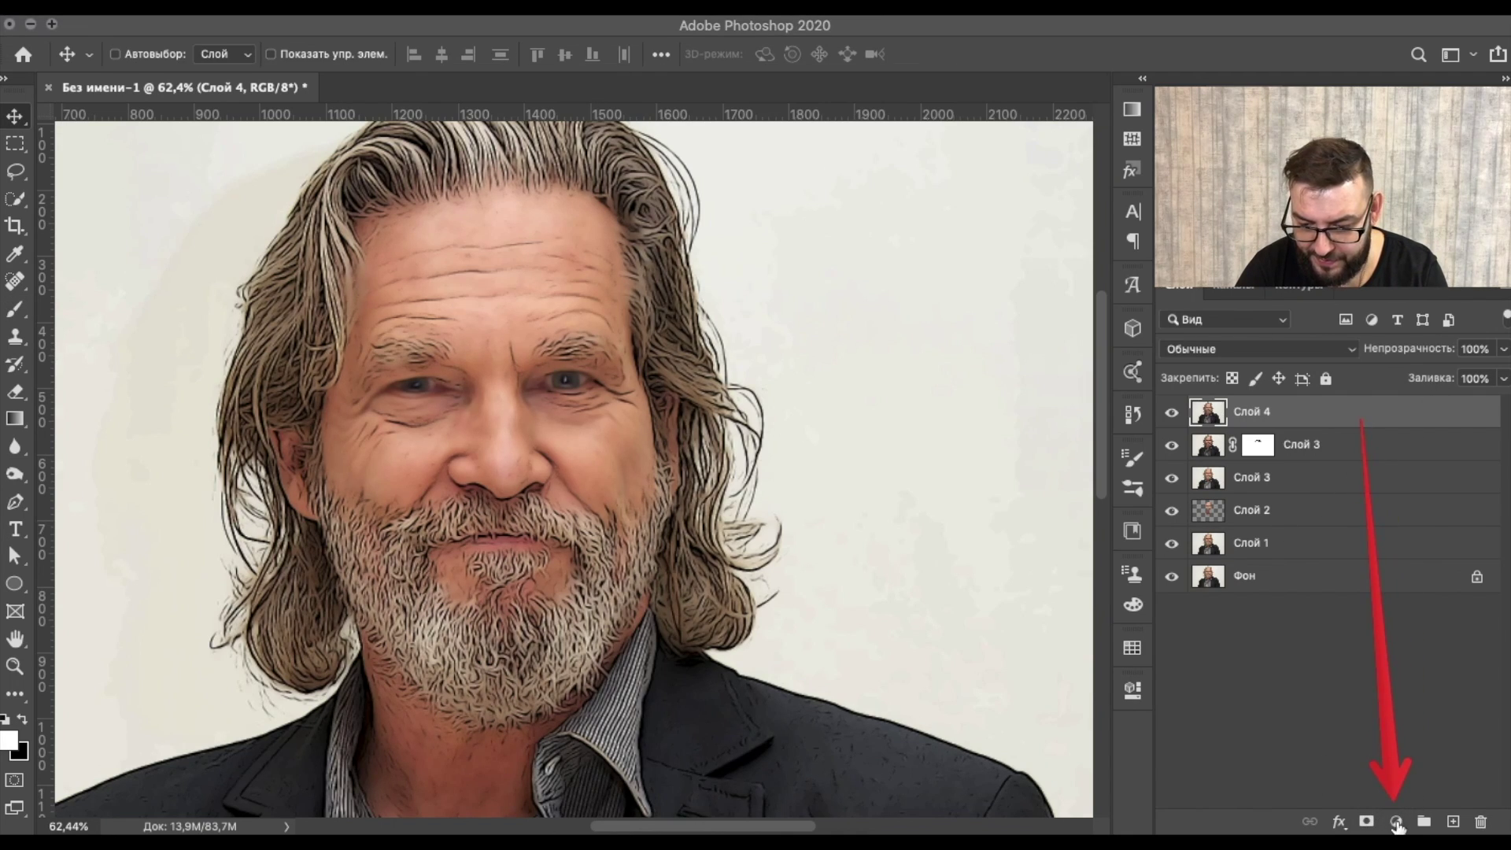
Add a Vibrance adjustment layer at +17 vibrance and +12 saturation, then stamp visible layers
click(1396, 821)
click(1327, 611)
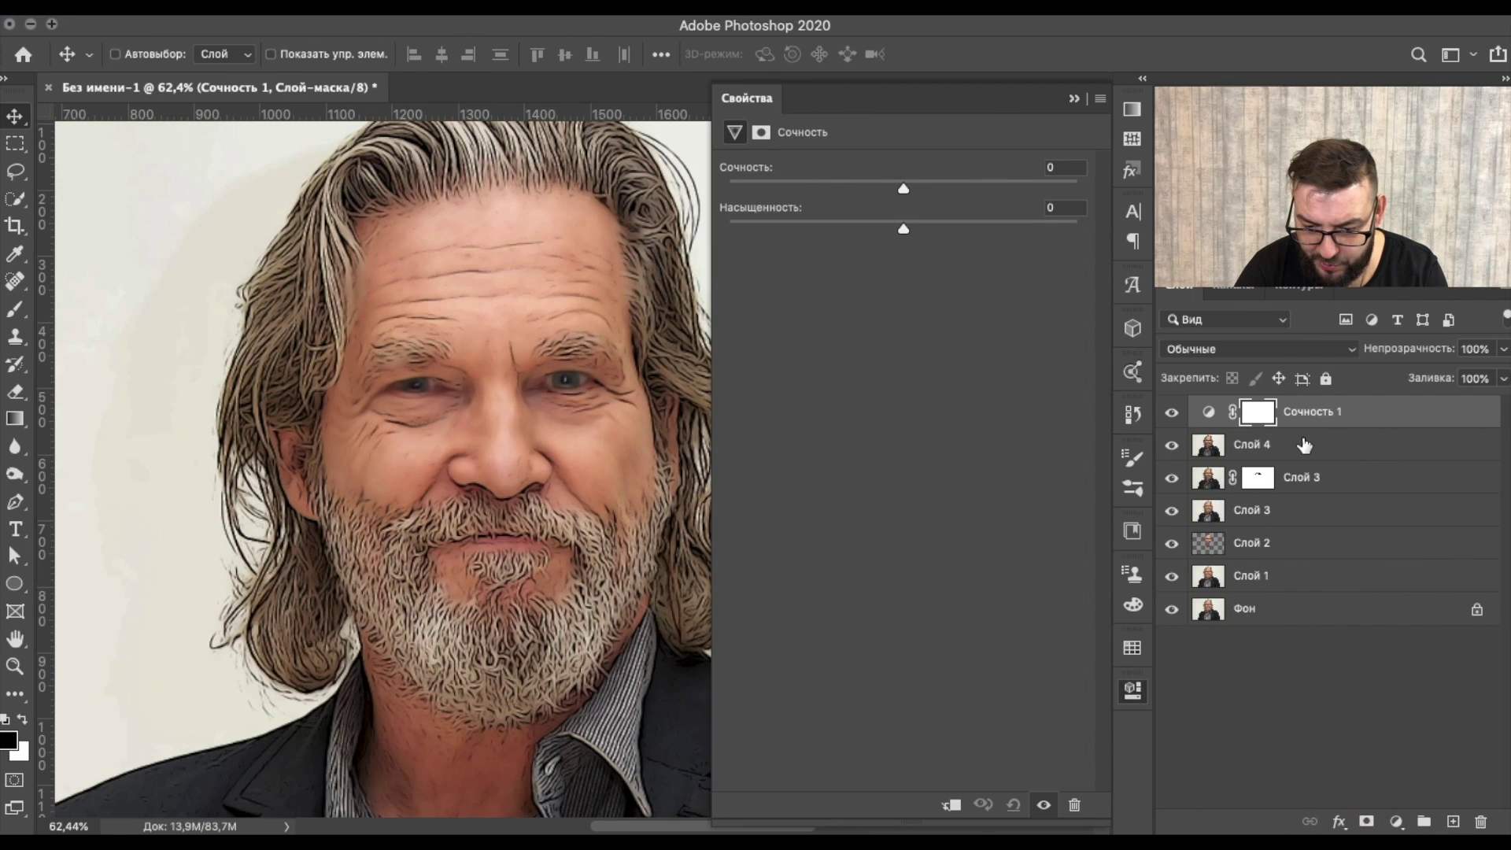
drag(905, 189, 935, 189)
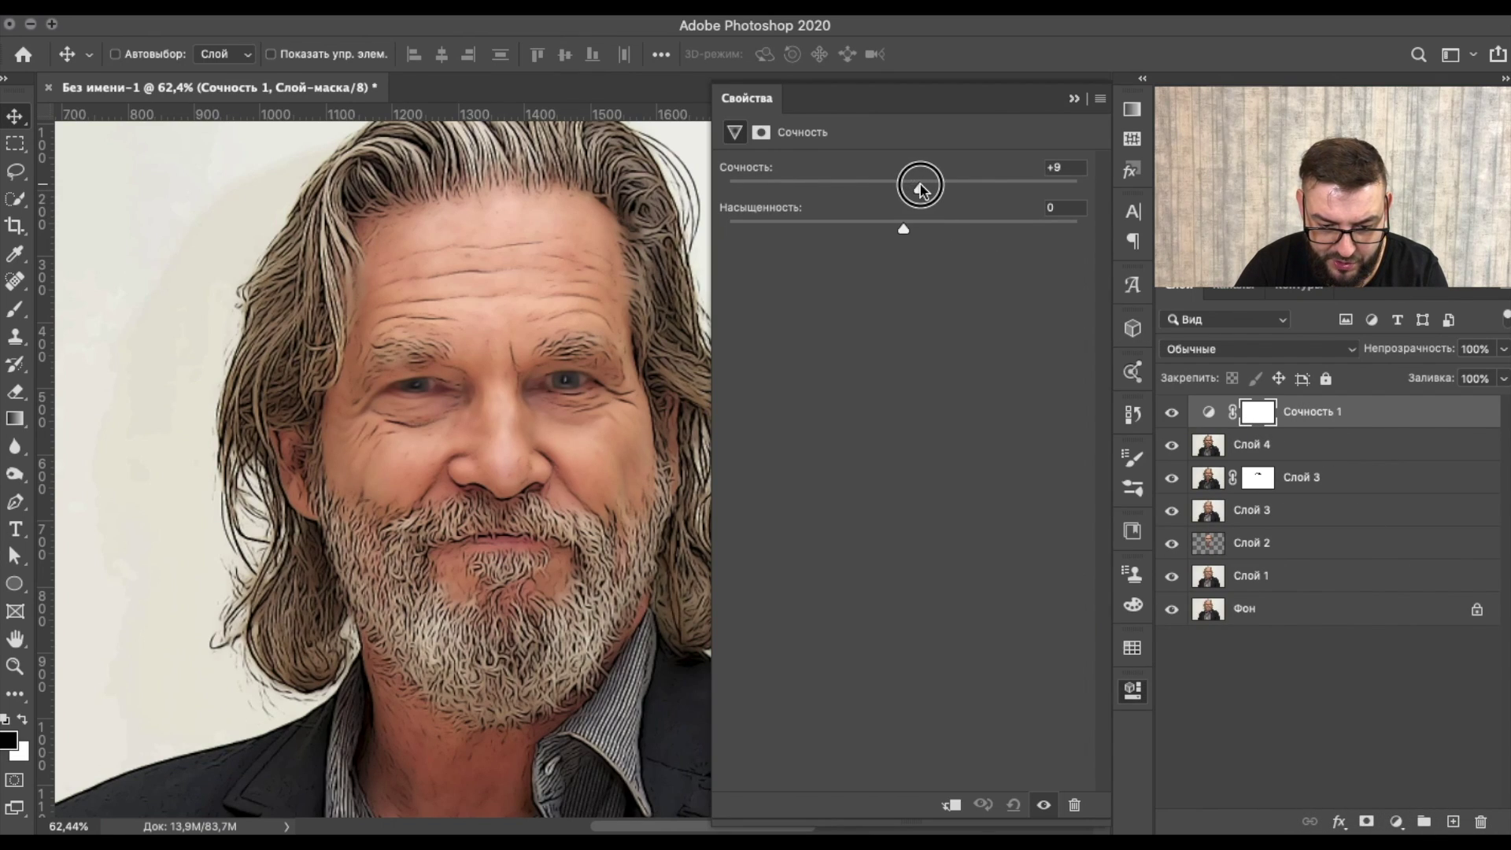
drag(904, 226, 928, 231)
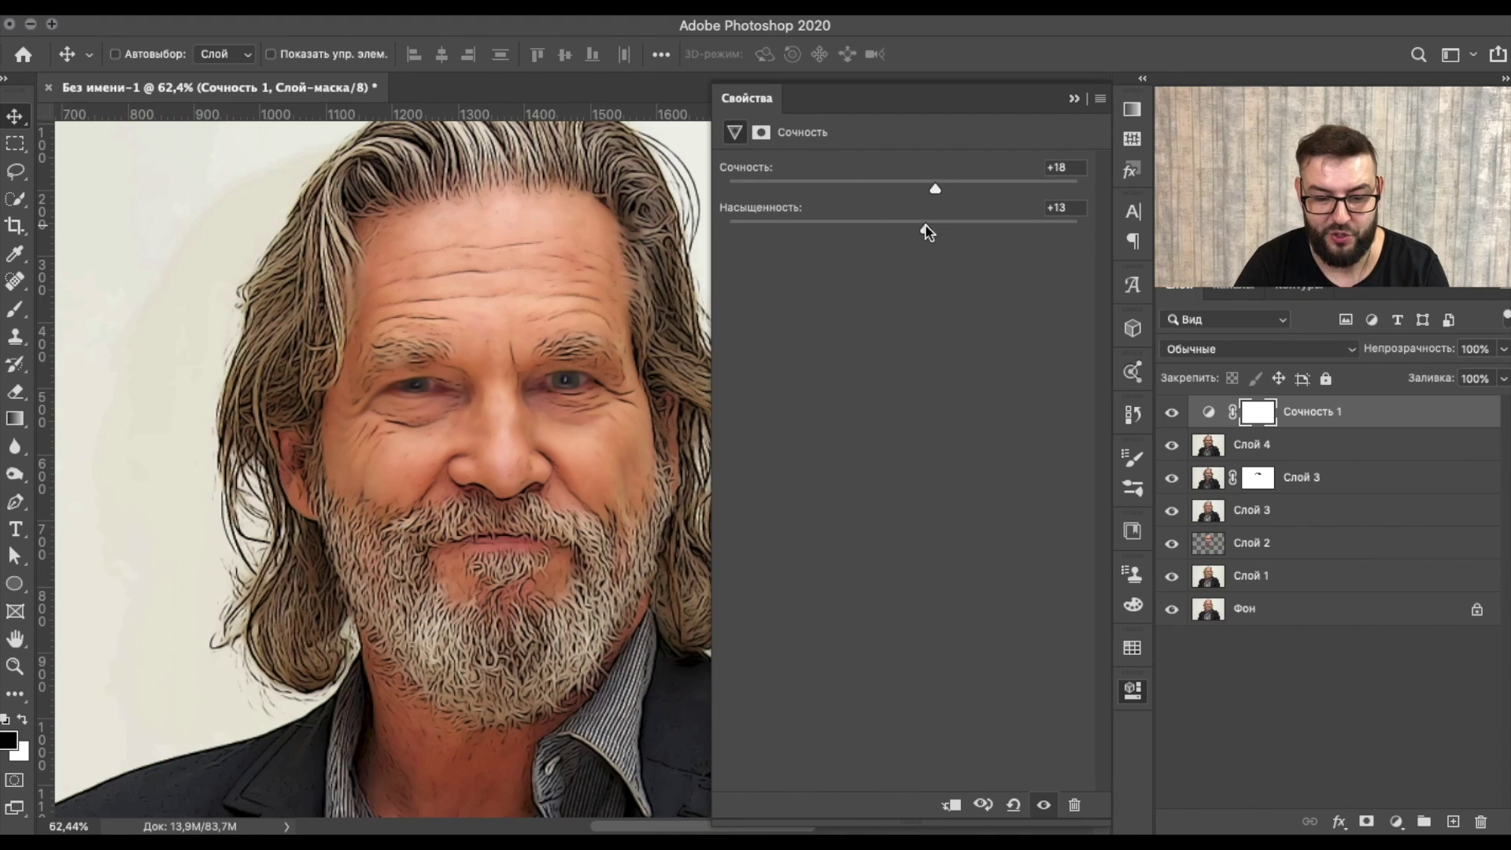
drag(928, 231, 925, 228)
click(934, 186)
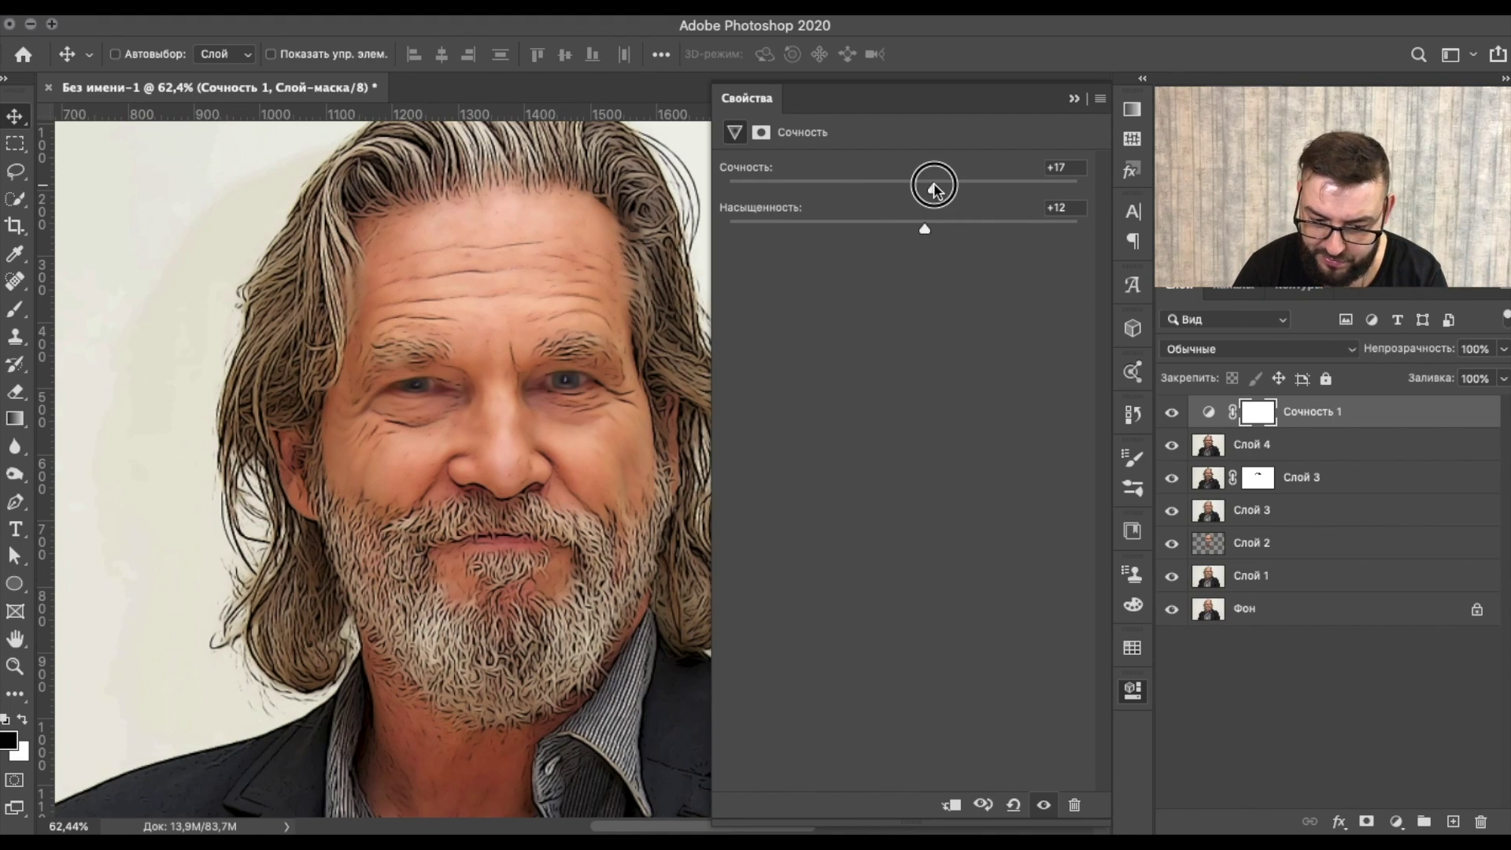
key(ctrl+shift+alt+e)
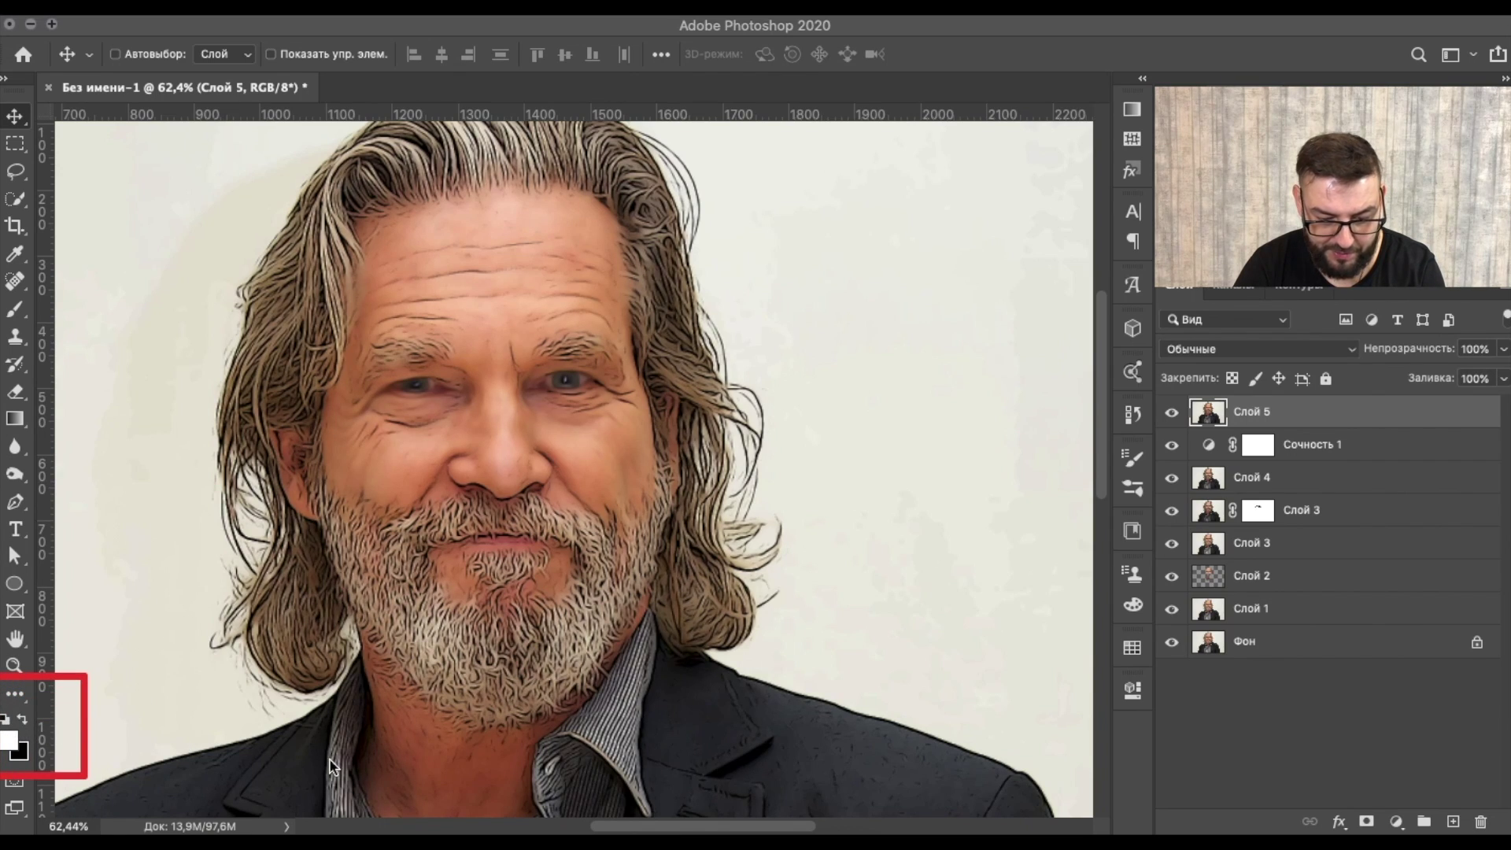
click(5, 720)
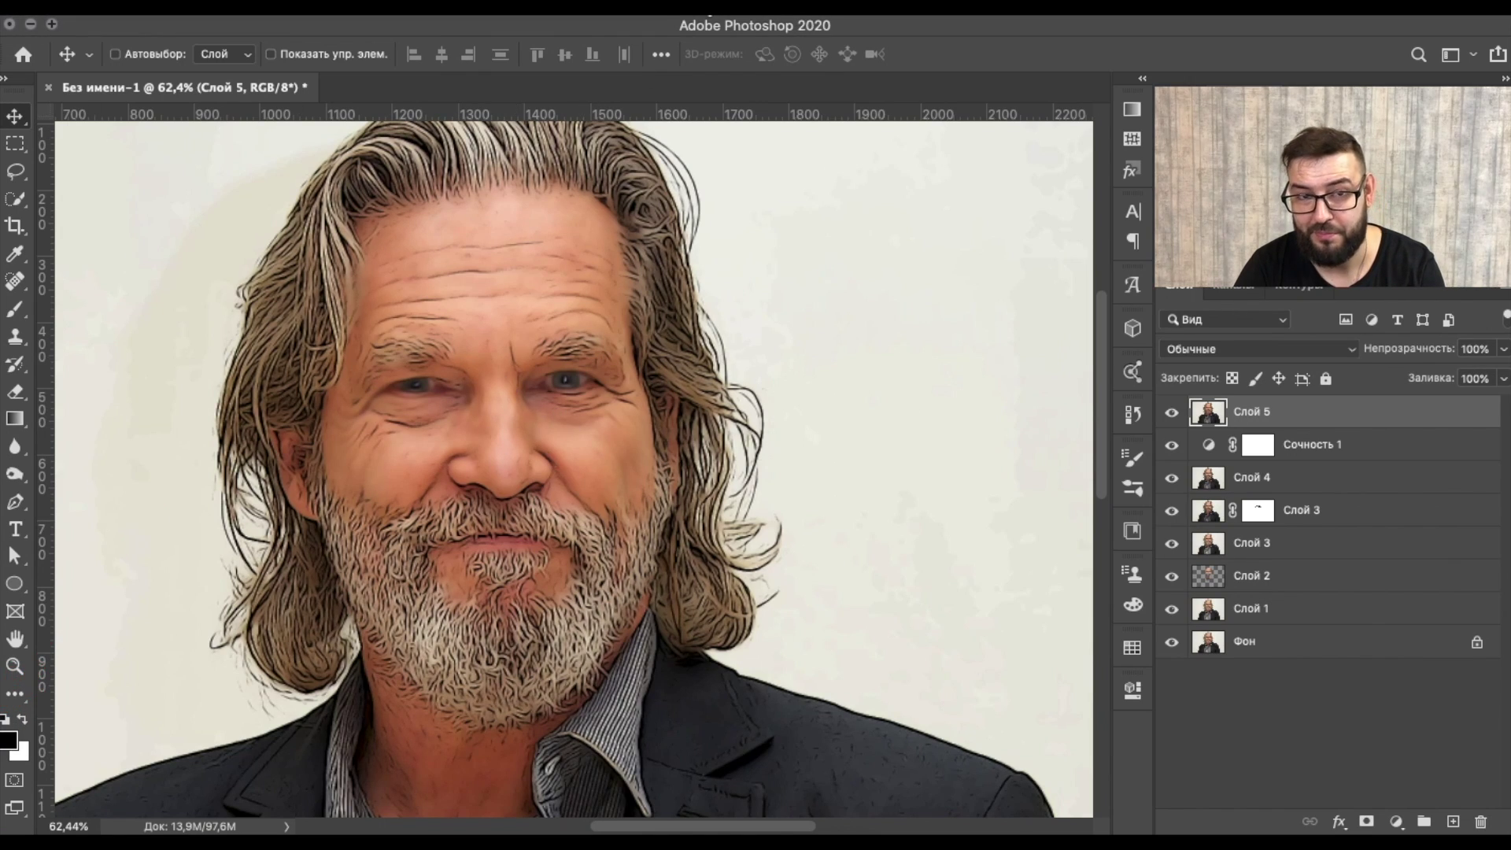
Apply the Filter Gallery's Halftone Pattern with size 2, contrast 8 and Dot pattern type
click(692, 6)
click(736, 90)
scroll(511, 561, down, 3)
click(564, 605)
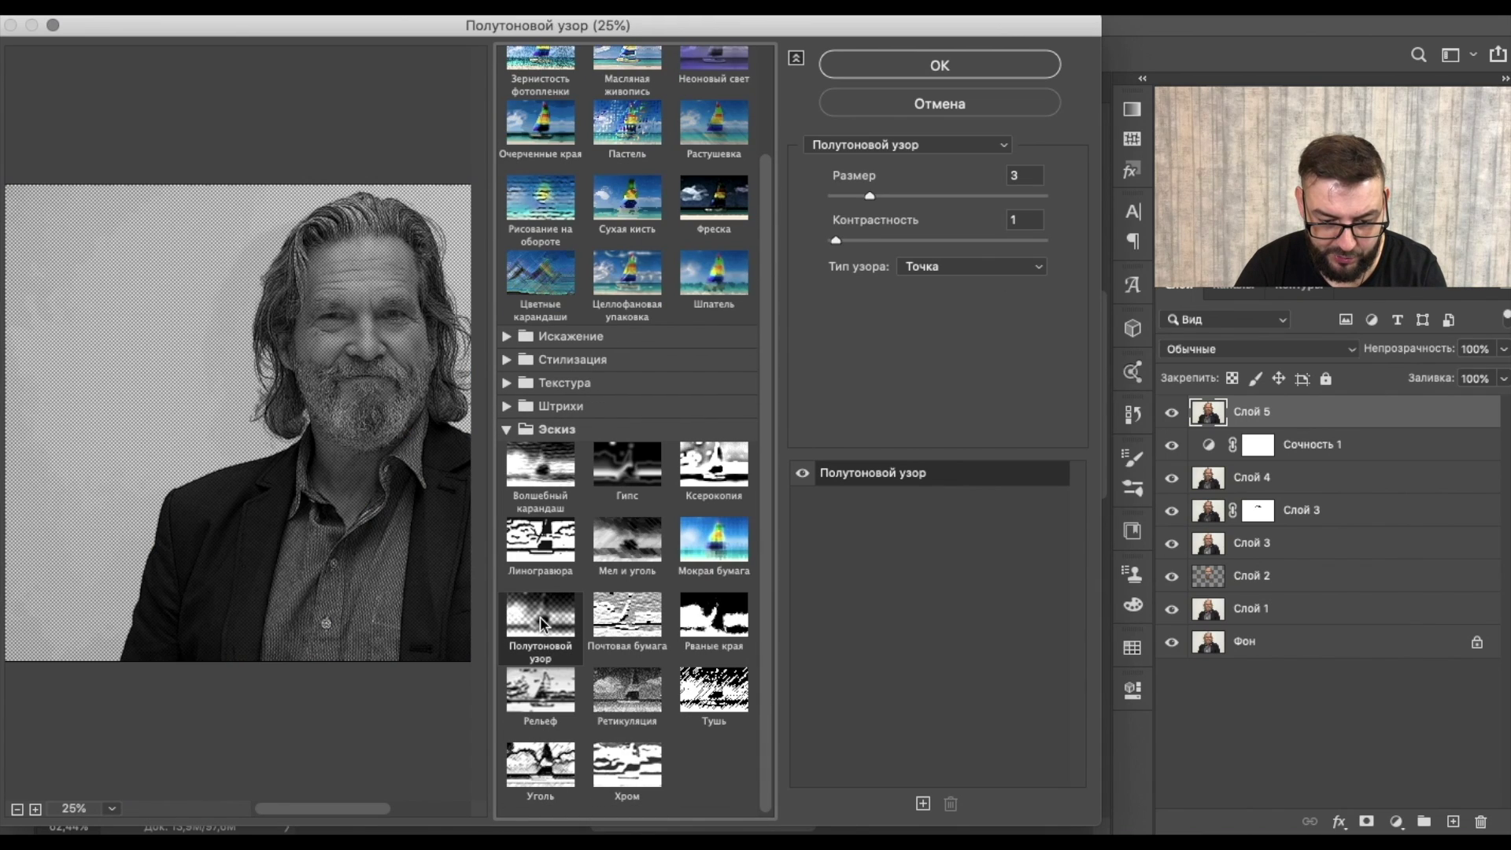
click(36, 809)
drag(218, 496, 72, 568)
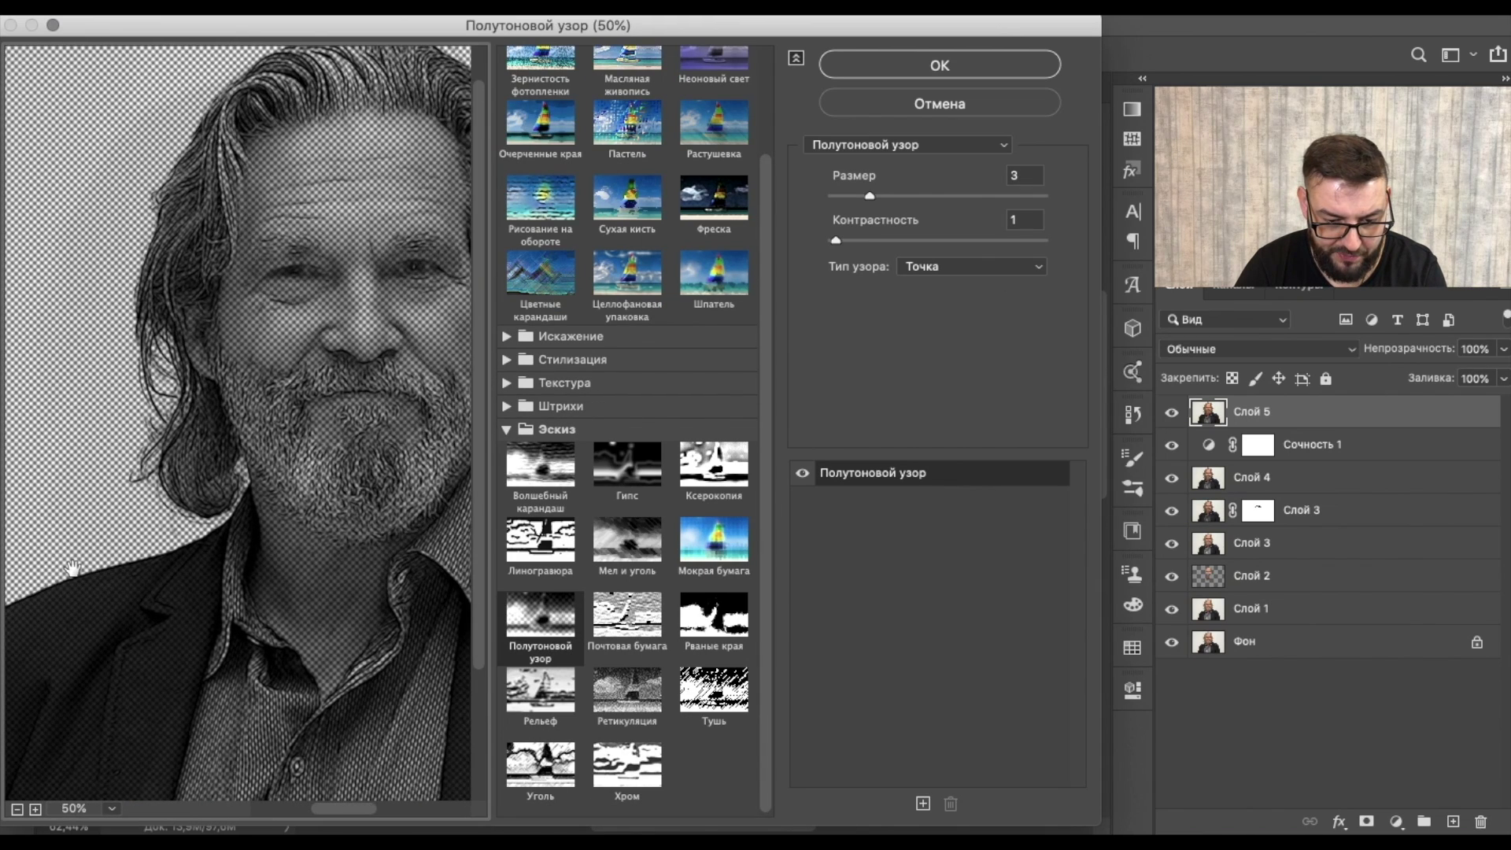
click(36, 809)
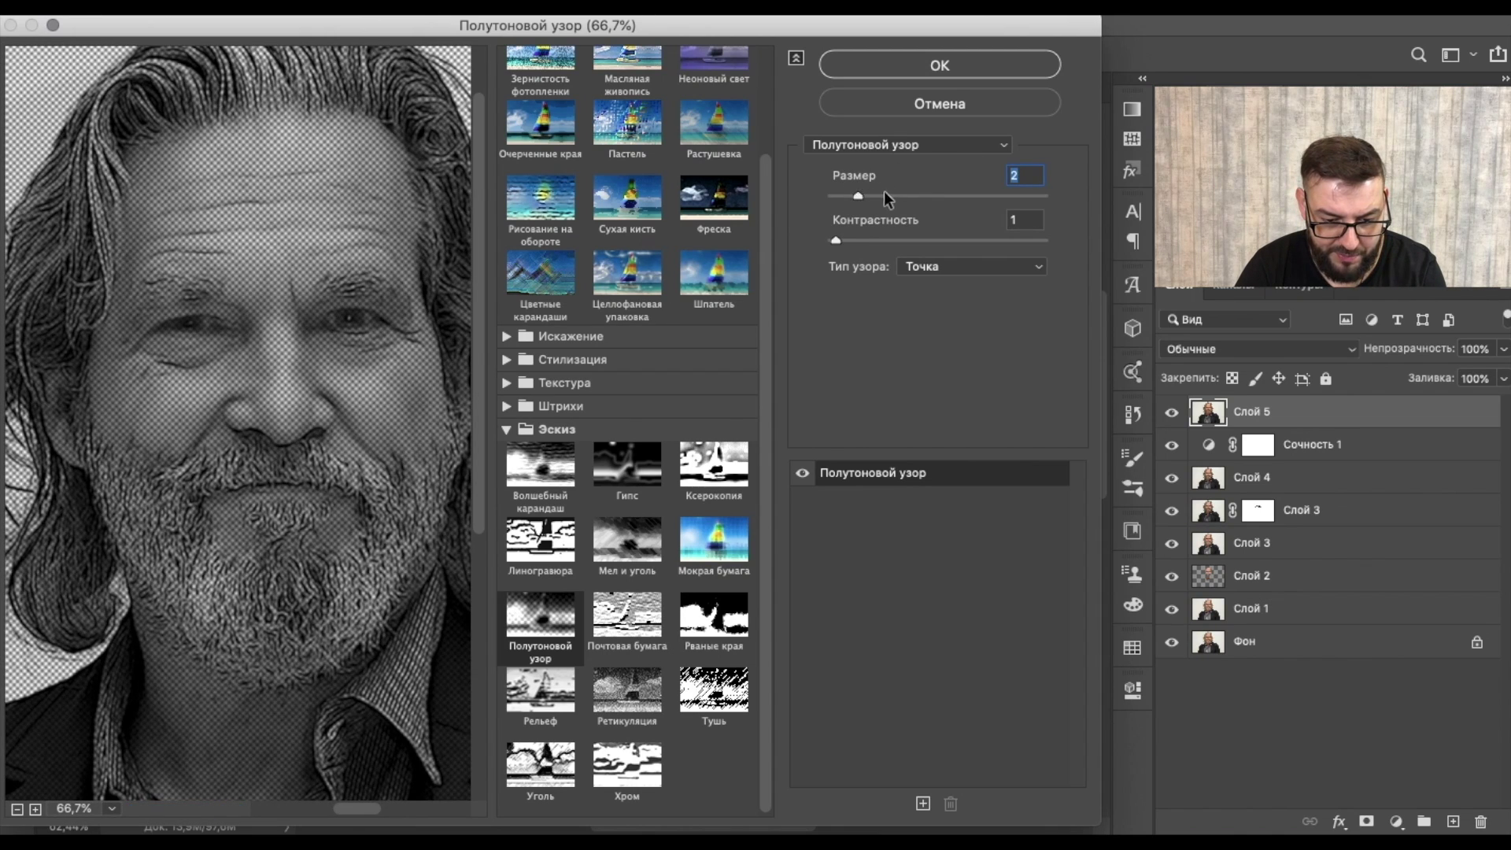
drag(858, 196, 896, 190)
drag(847, 241, 867, 241)
click(851, 196)
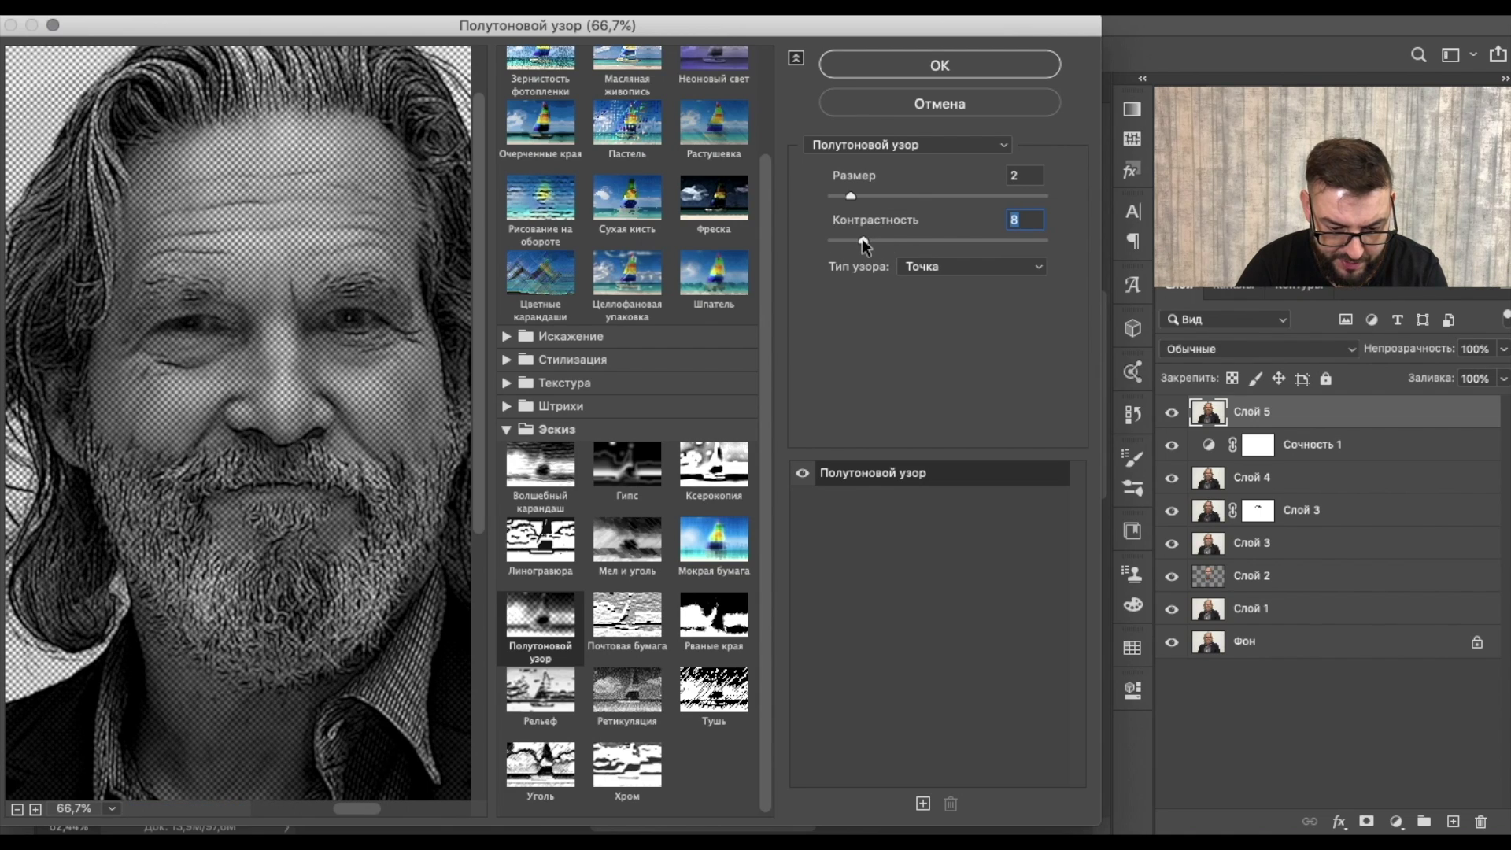
click(957, 63)
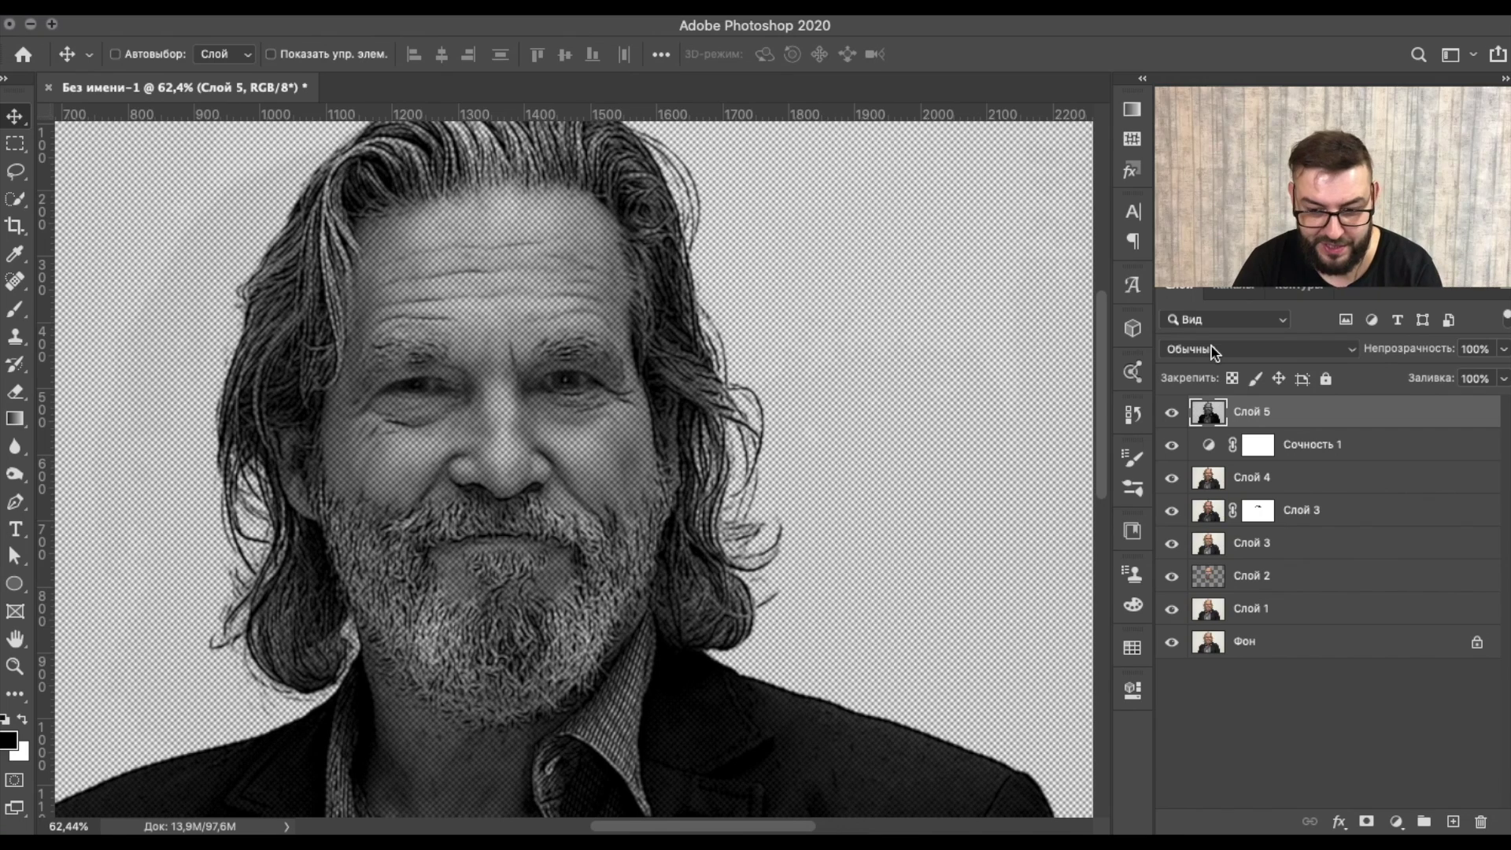
Set the halftone layer's blend mode to Hard Light and its fill to 68%
click(1241, 351)
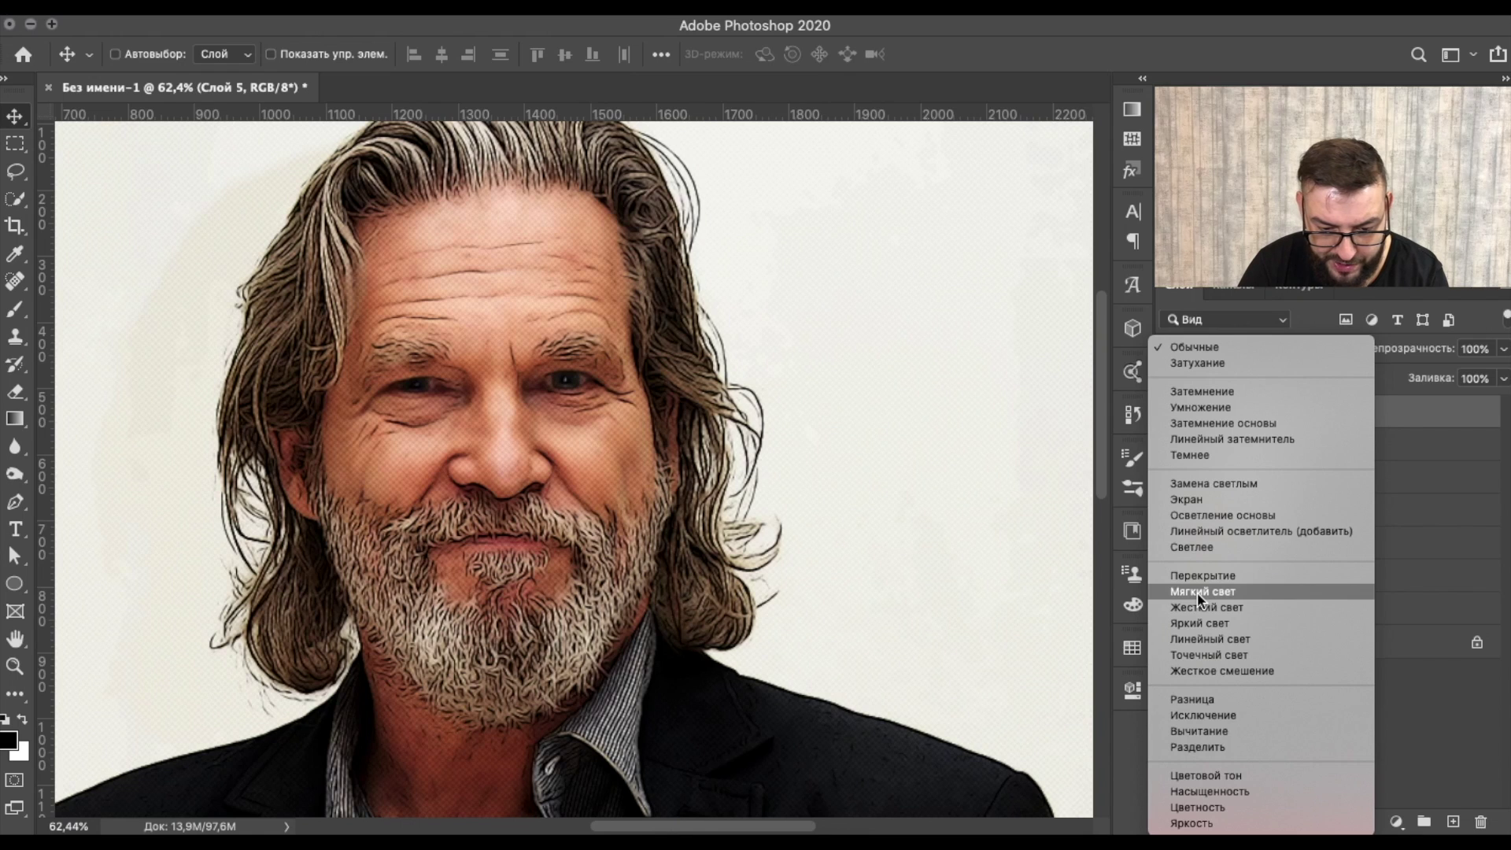
click(1194, 605)
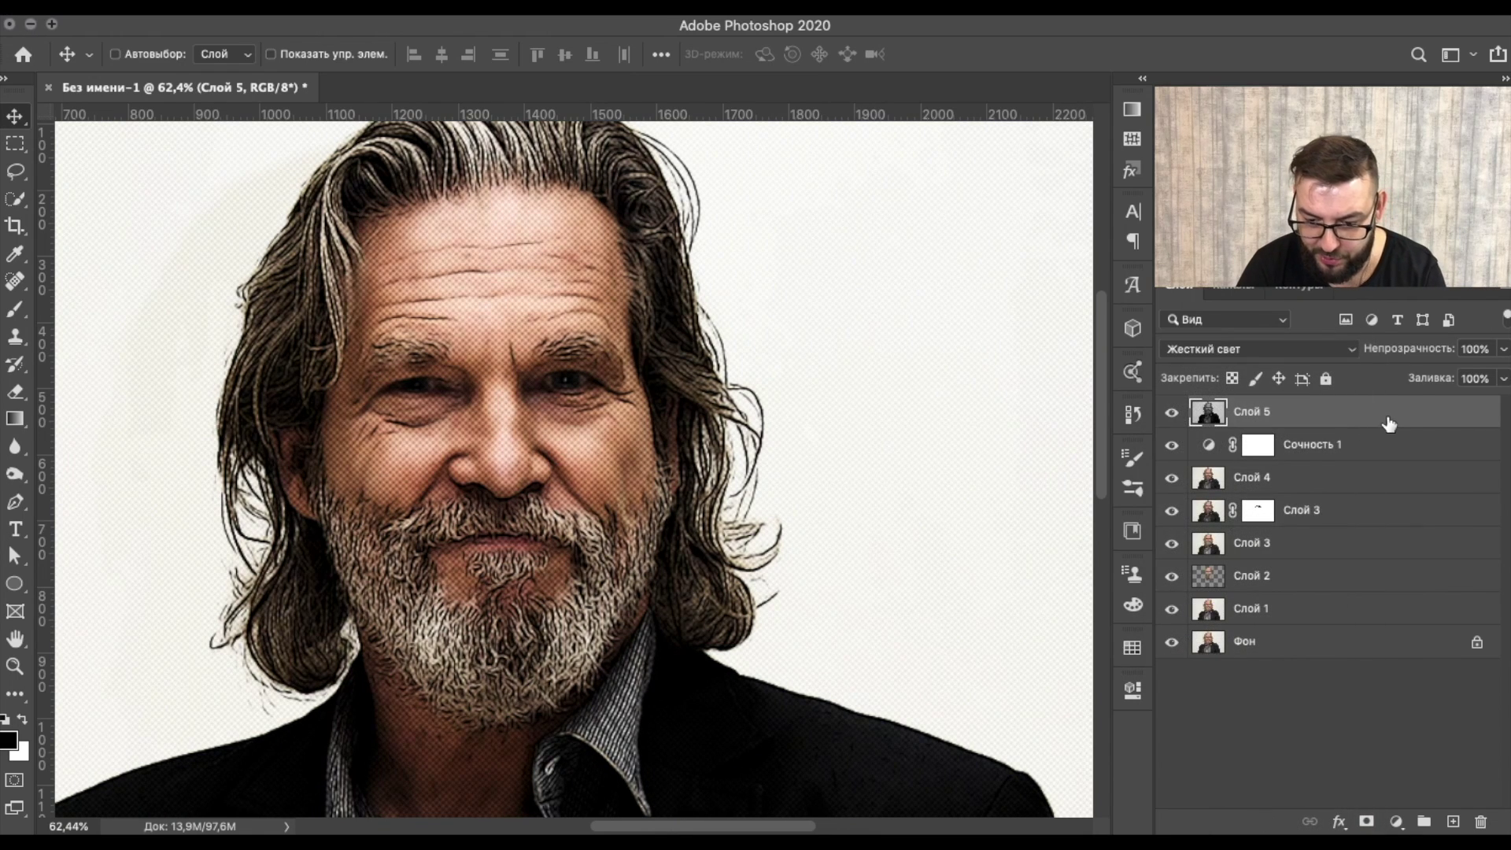
drag(1434, 378, 1399, 391)
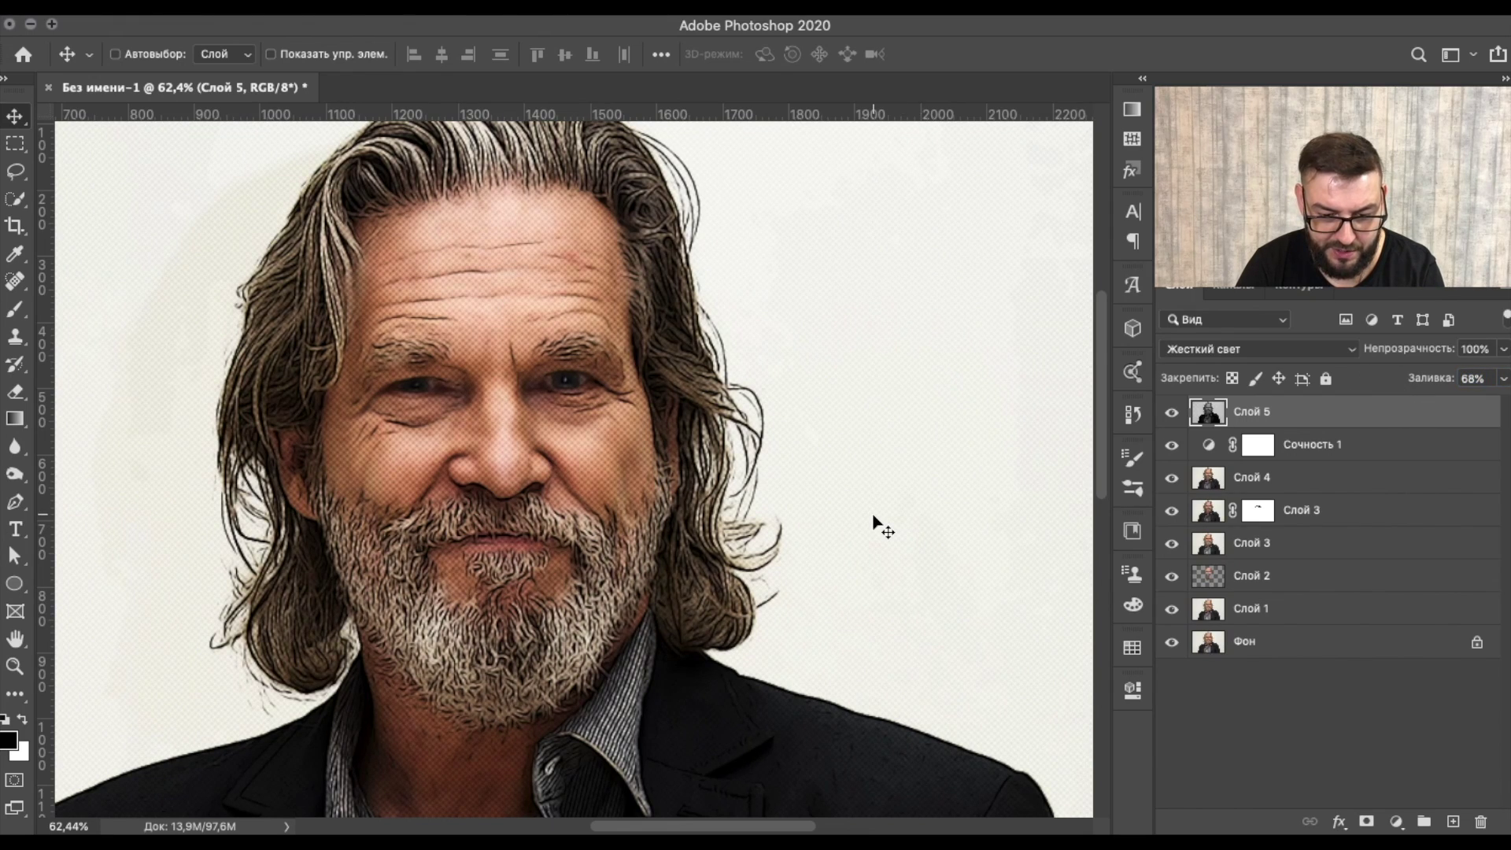
scroll(874, 523, down, 2)
scroll(874, 524, up, 2)
scroll(876, 522, up, 2)
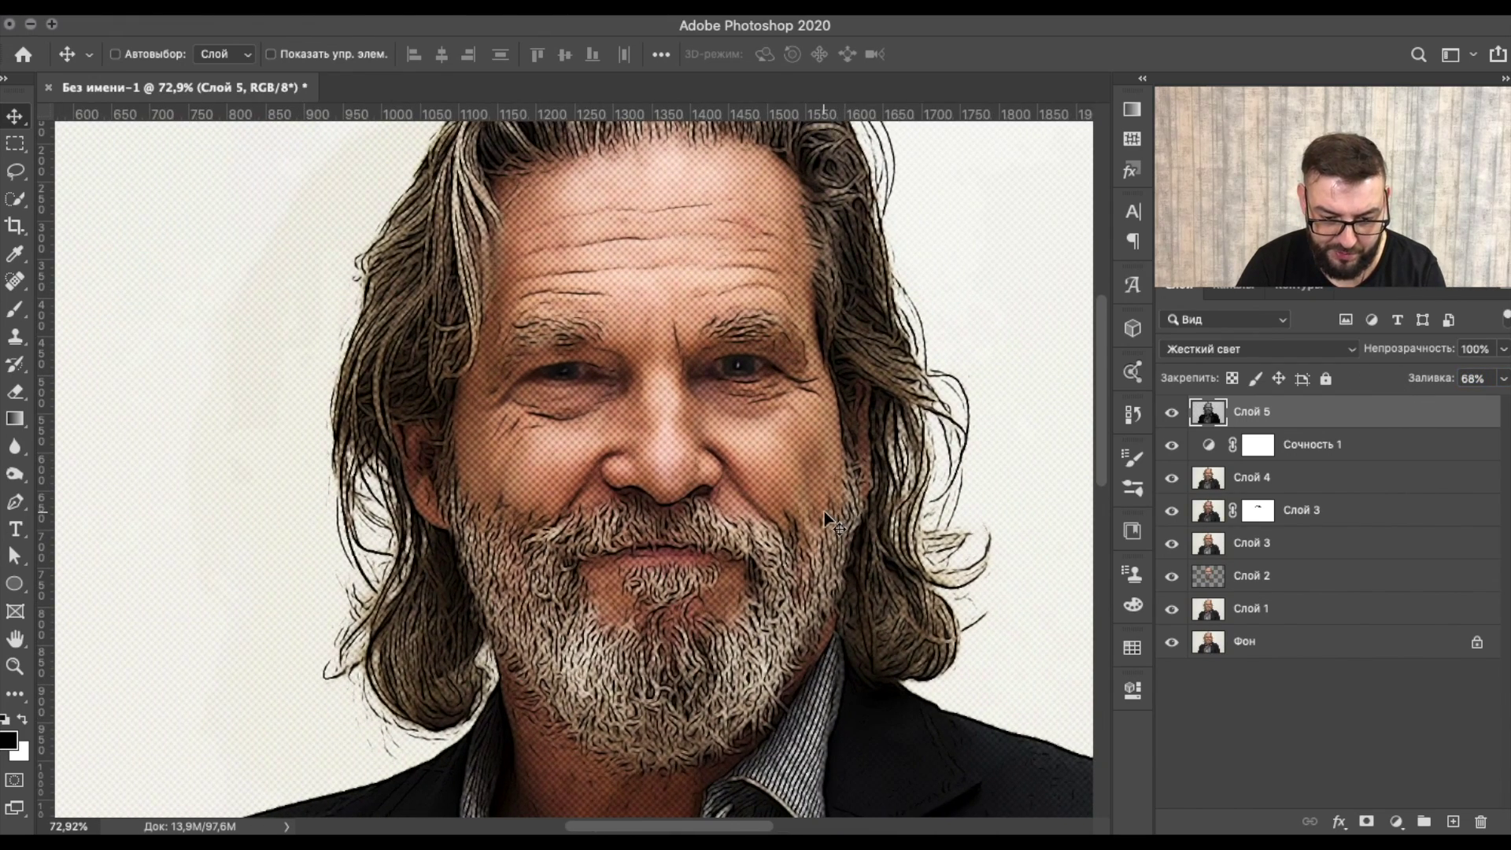
scroll(783, 521, up, 1)
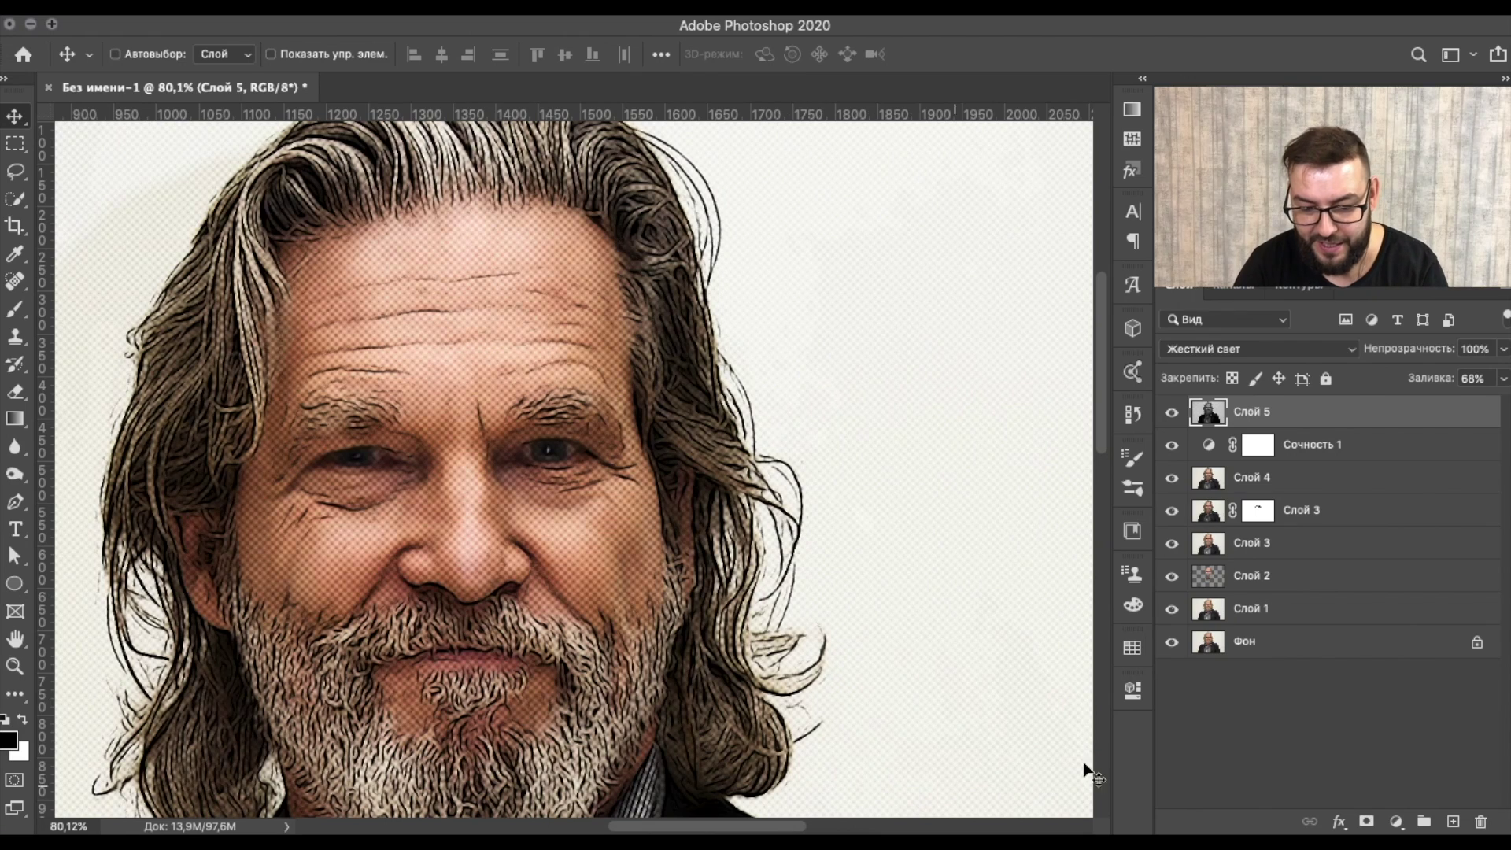
alt+click(1172, 643)
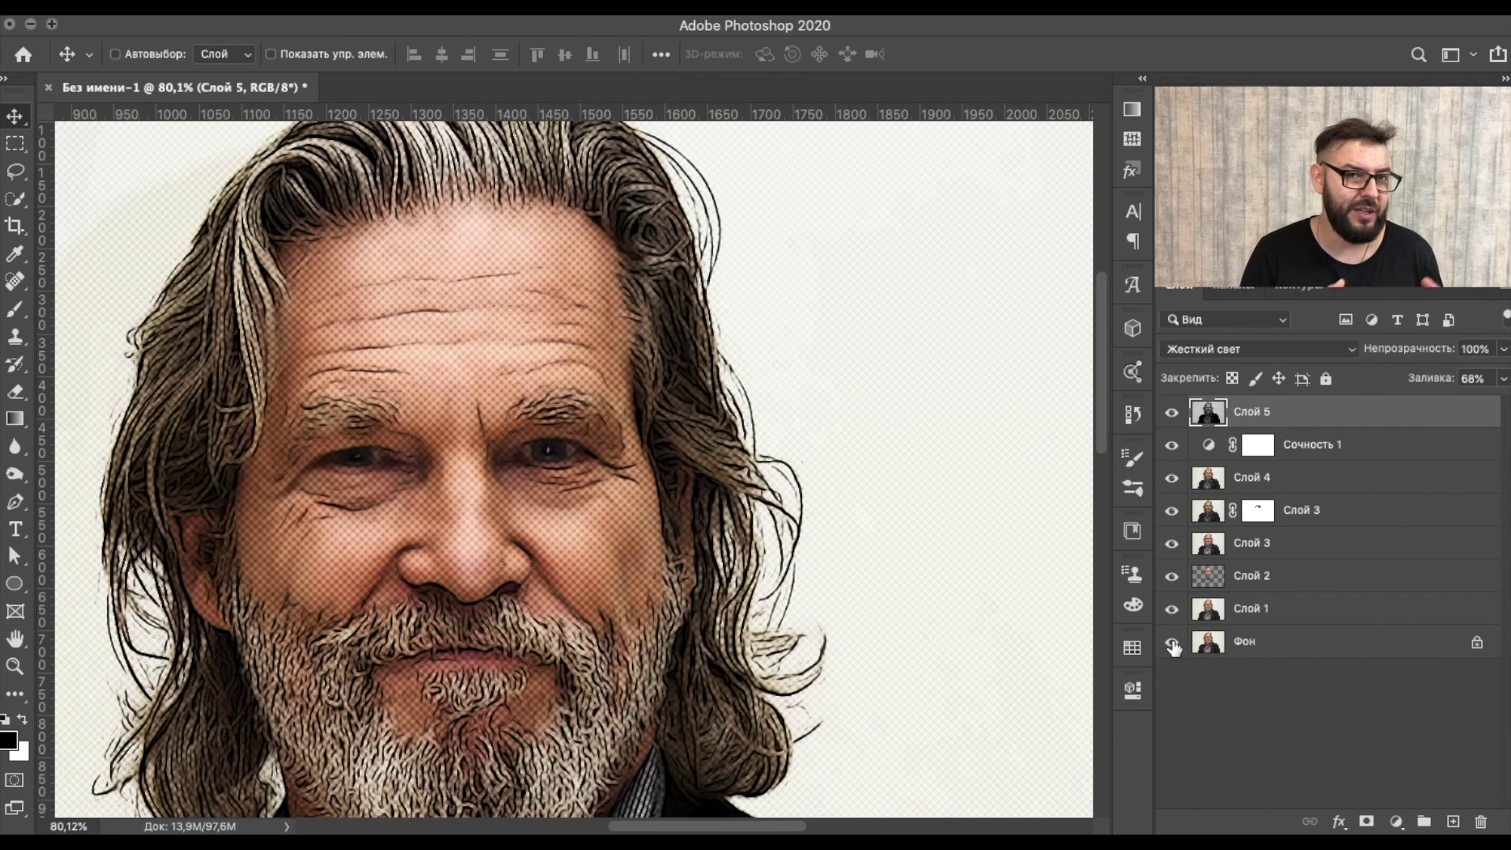